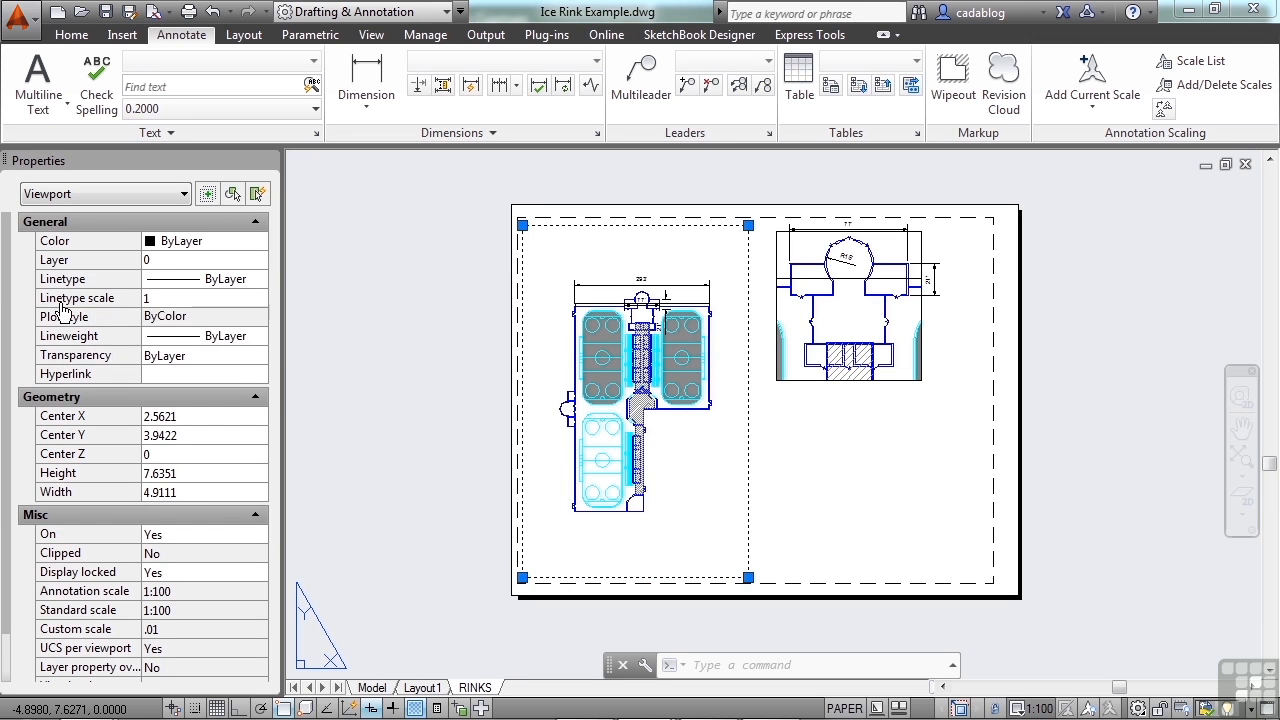
# Step: Switch the rink plan viewport off and turn it on again
pyautogui.moveTo(8, 292); pyautogui.dragTo(8, 351)
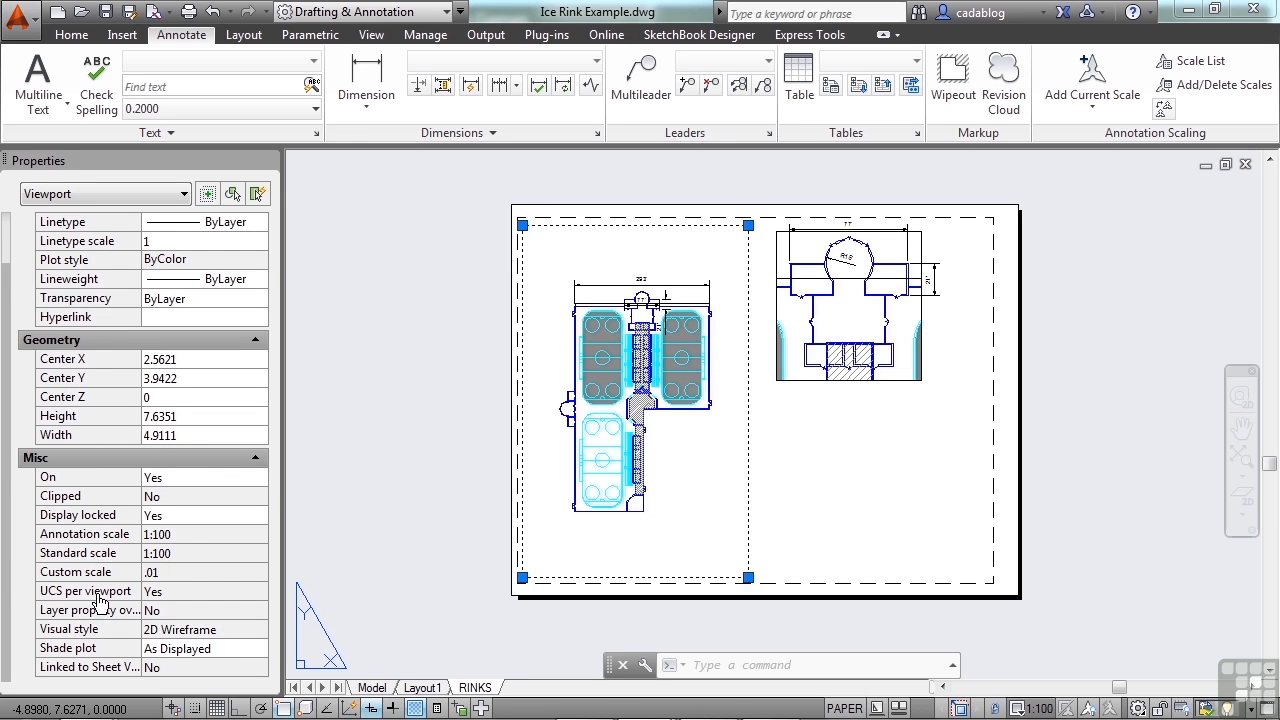
pyautogui.click(209, 478)
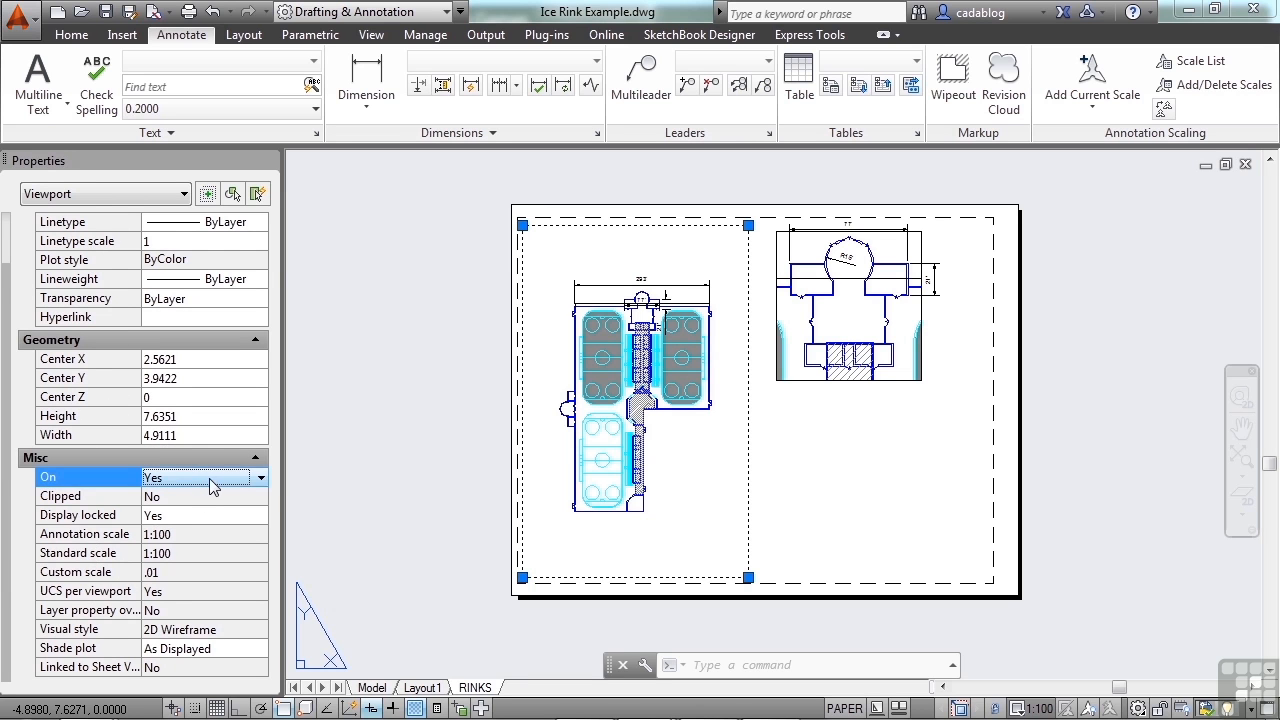
pyautogui.click(260, 478)
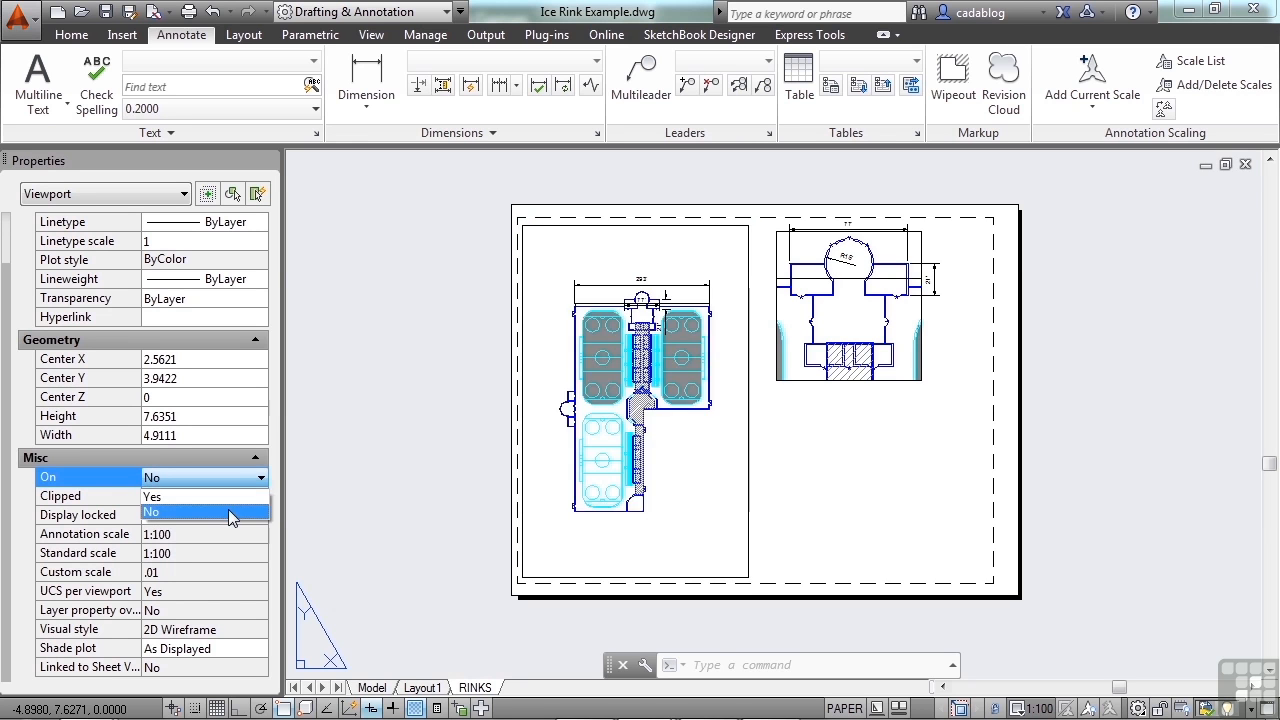
pyautogui.click(238, 511)
pyautogui.click(256, 480)
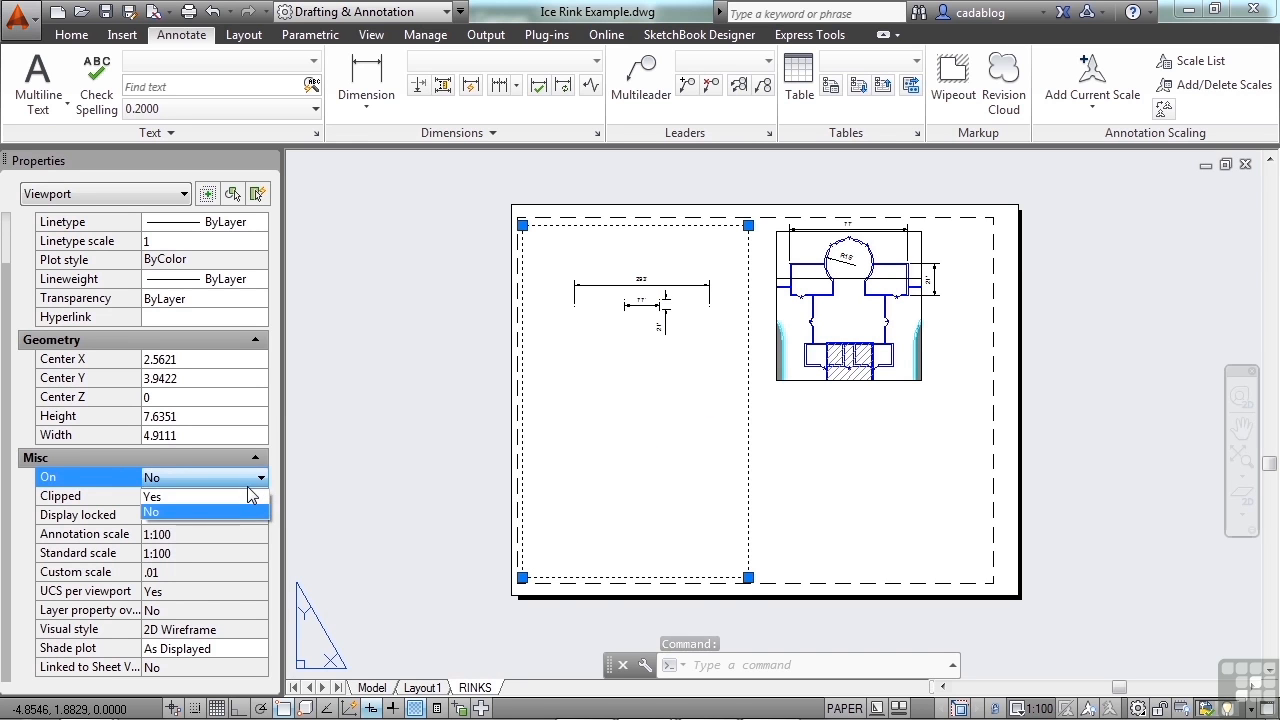
pyautogui.click(249, 498)
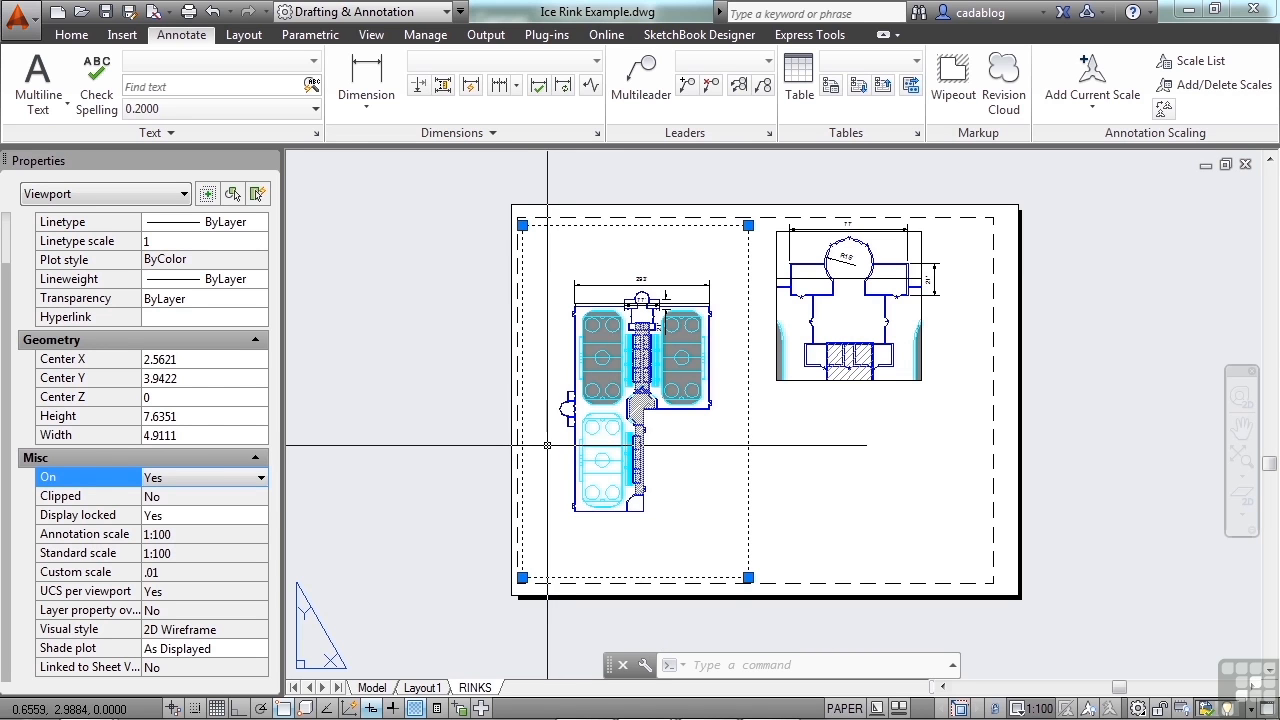
# Step: Unlock the rink plan viewport's display and lock it again, checking its annotation, standard and custom scale properties
pyautogui.click(248, 514)
pyautogui.click(251, 516)
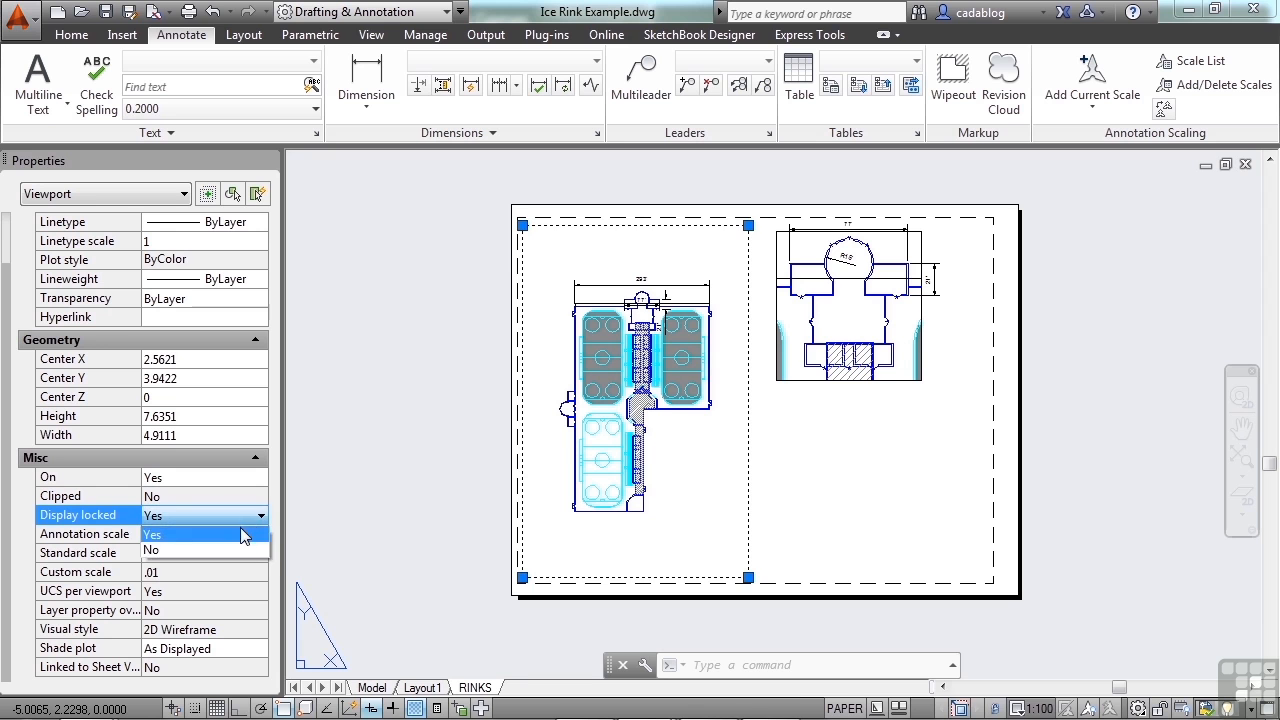
pyautogui.click(235, 546)
pyautogui.click(255, 516)
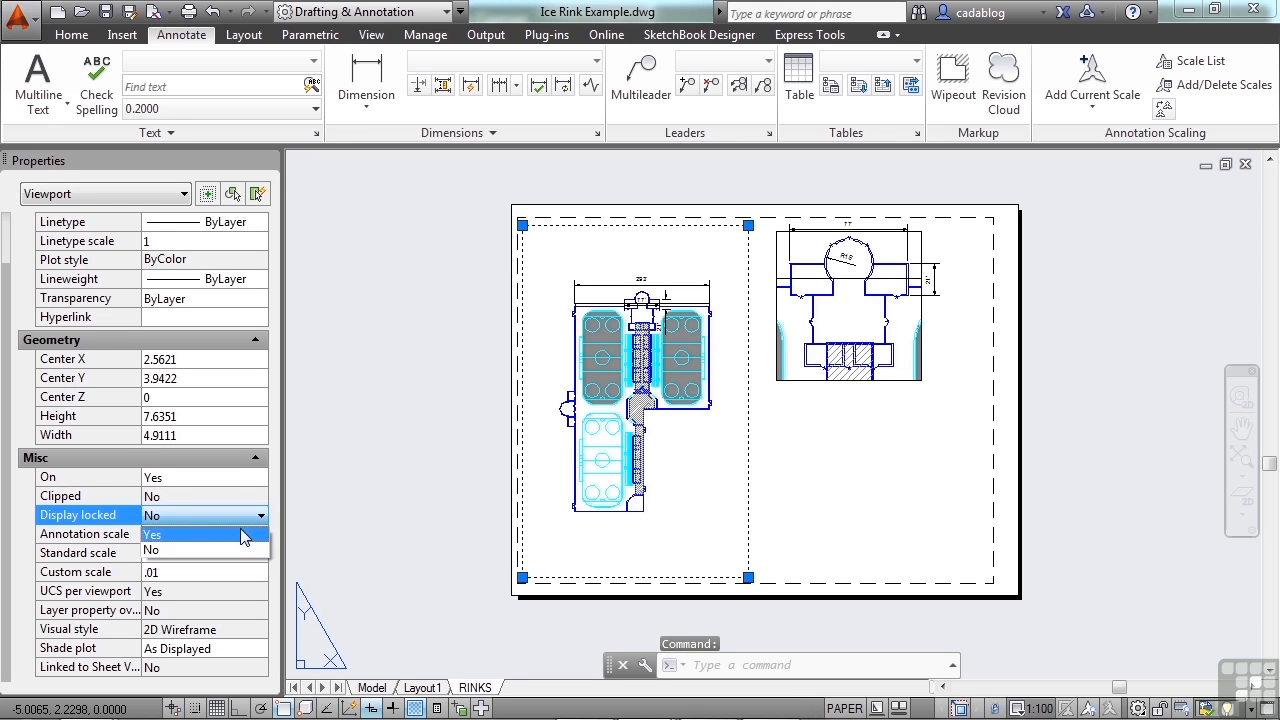
pyautogui.click(237, 535)
pyautogui.click(210, 535)
pyautogui.click(200, 553)
pyautogui.click(191, 572)
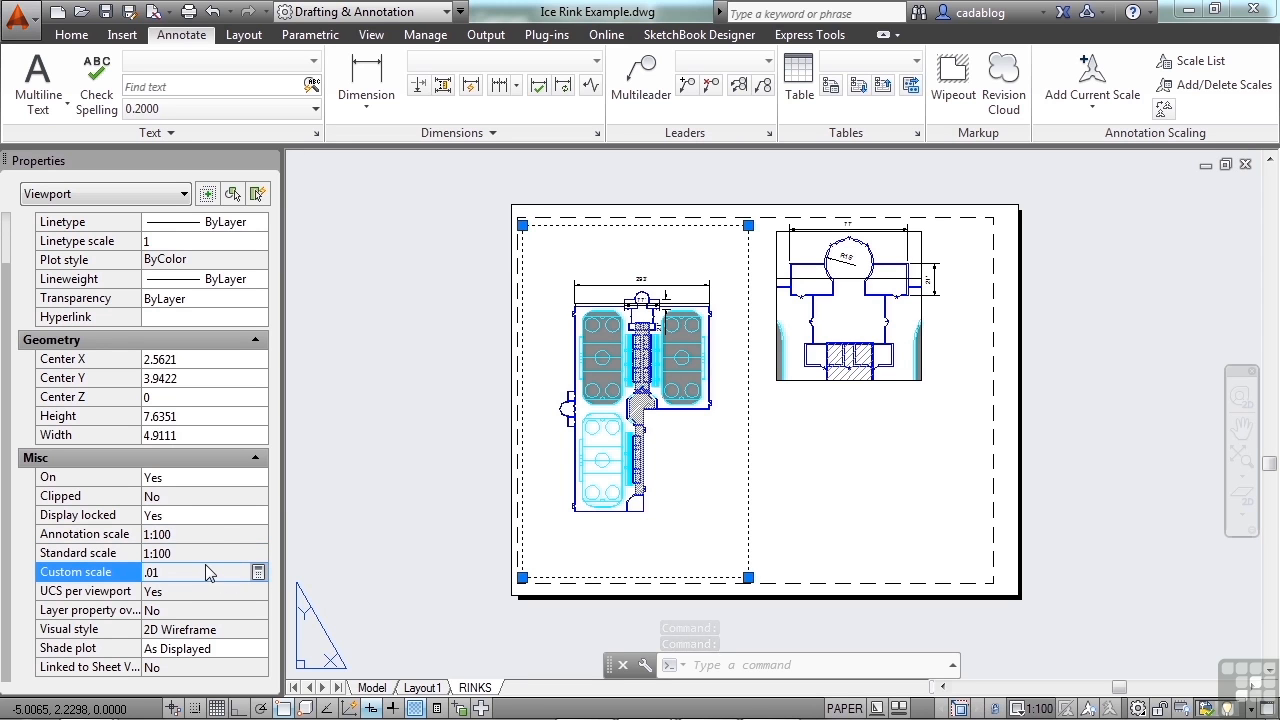
# Step: Unlock the rink plan viewport's display and set its custom scale to 1/50
pyautogui.click(223, 516)
pyautogui.click(223, 516)
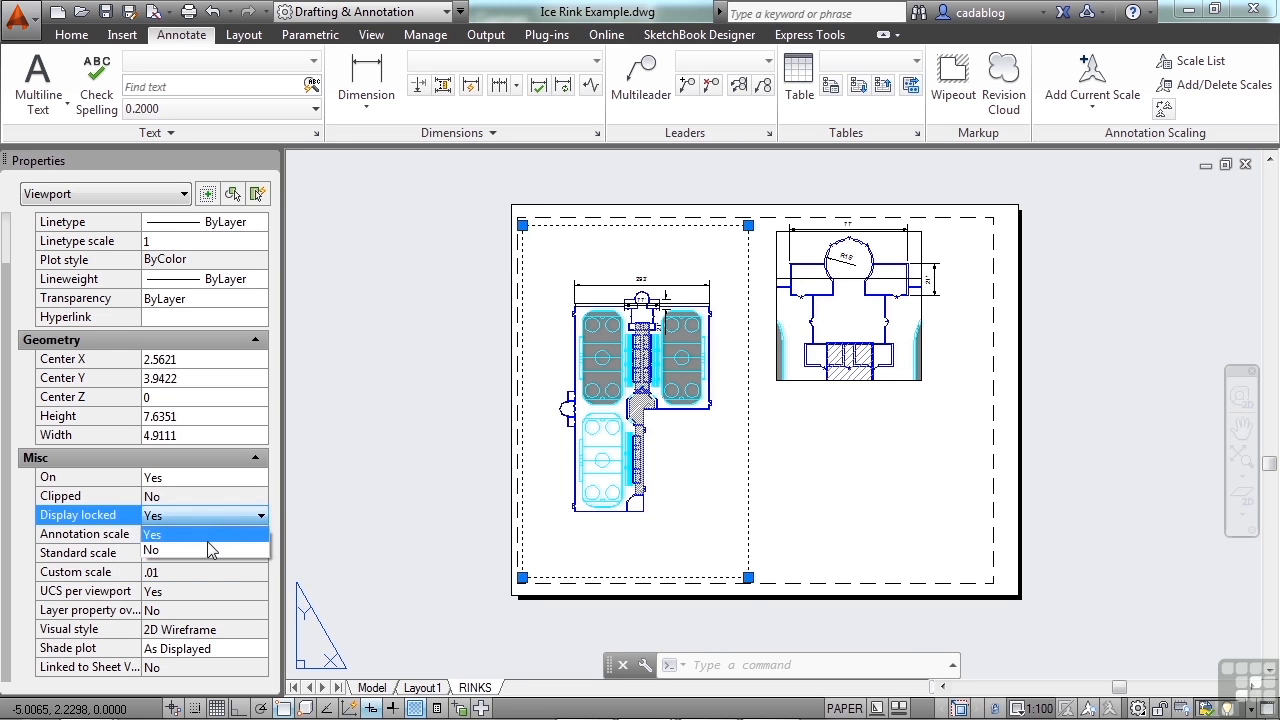
pyautogui.click(201, 550)
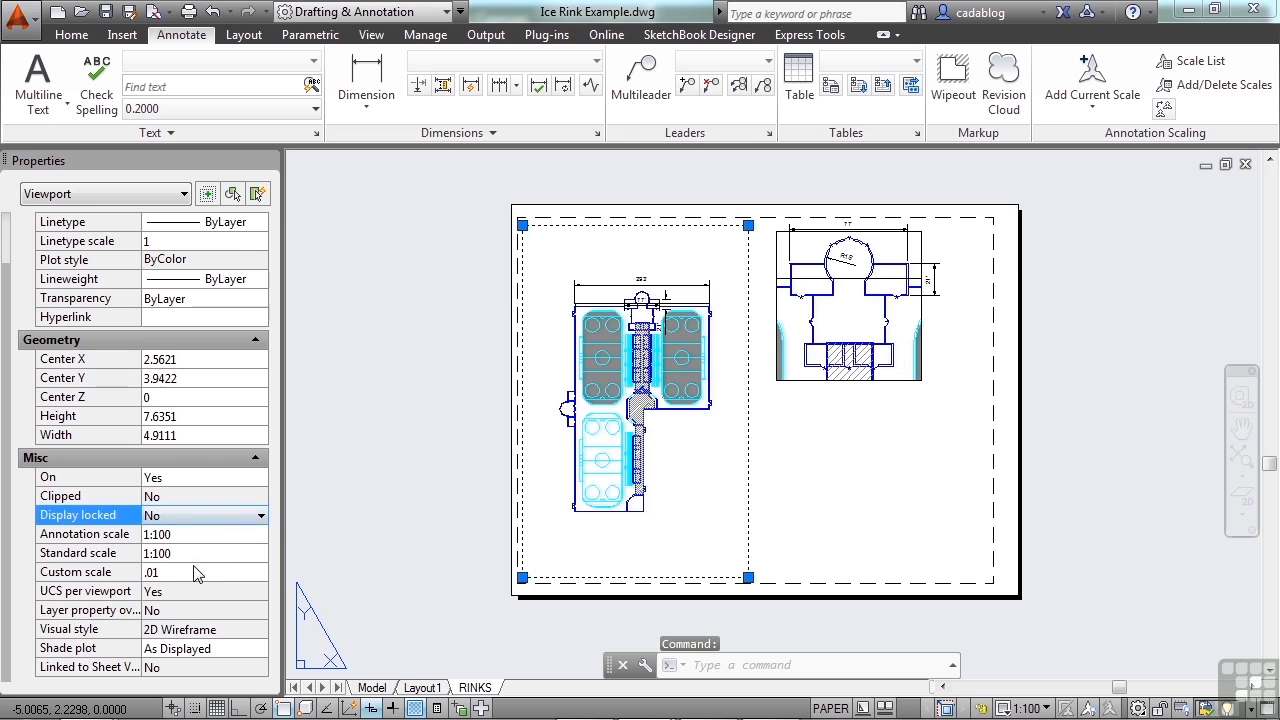
pyautogui.click(195, 572)
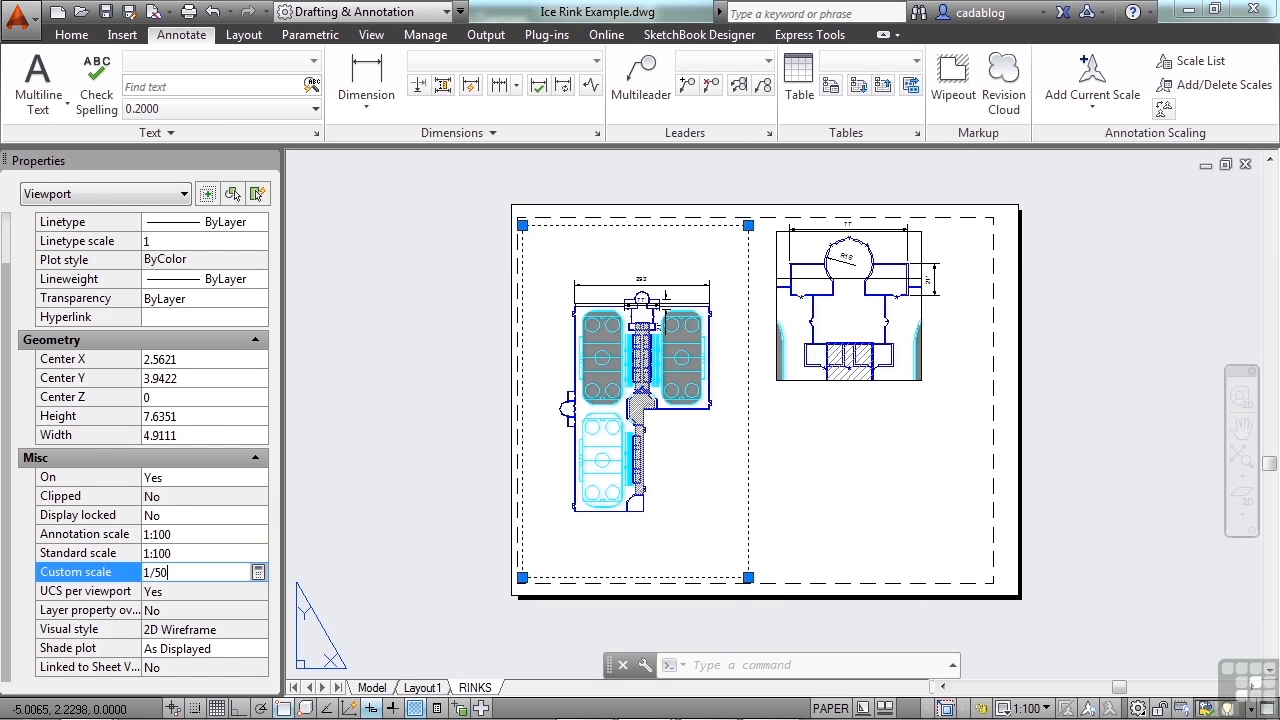
pyautogui.write('1/50')
pyautogui.press('Return')
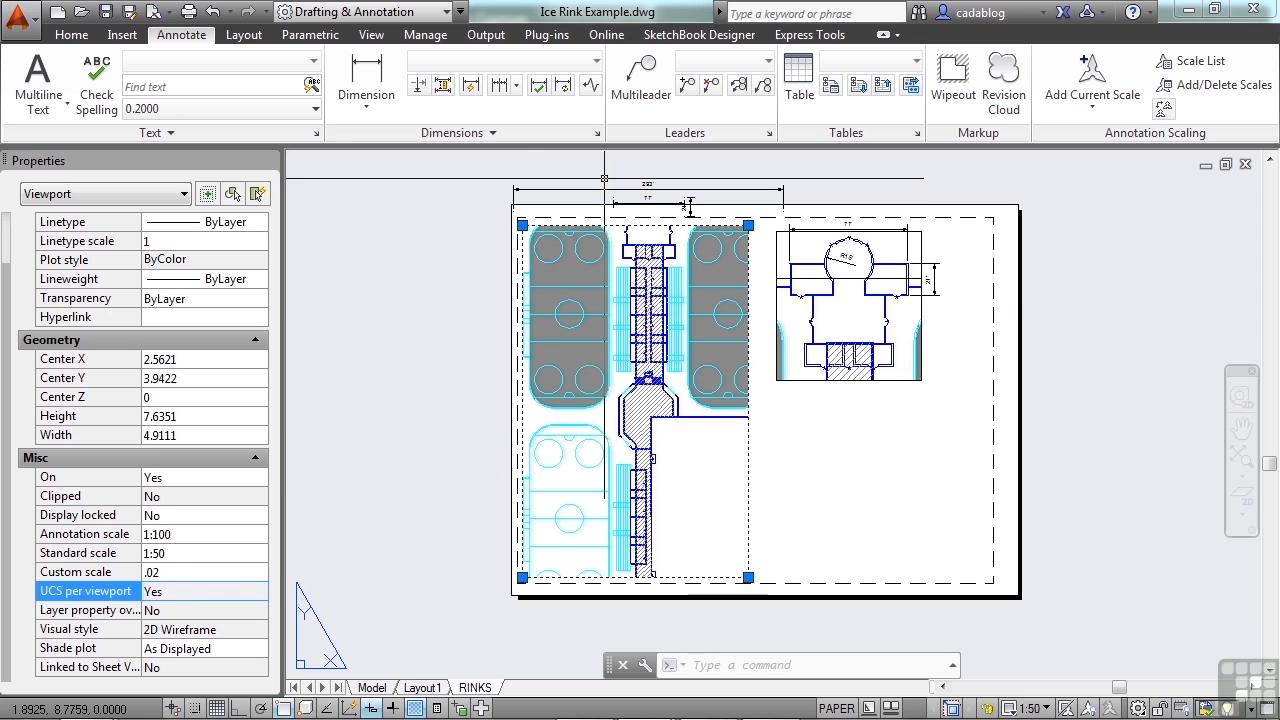
# Step: Examine the dimensions above the rescaled rink plan viewport and clear the viewport selection
pyautogui.scroll(5, 604, 178)
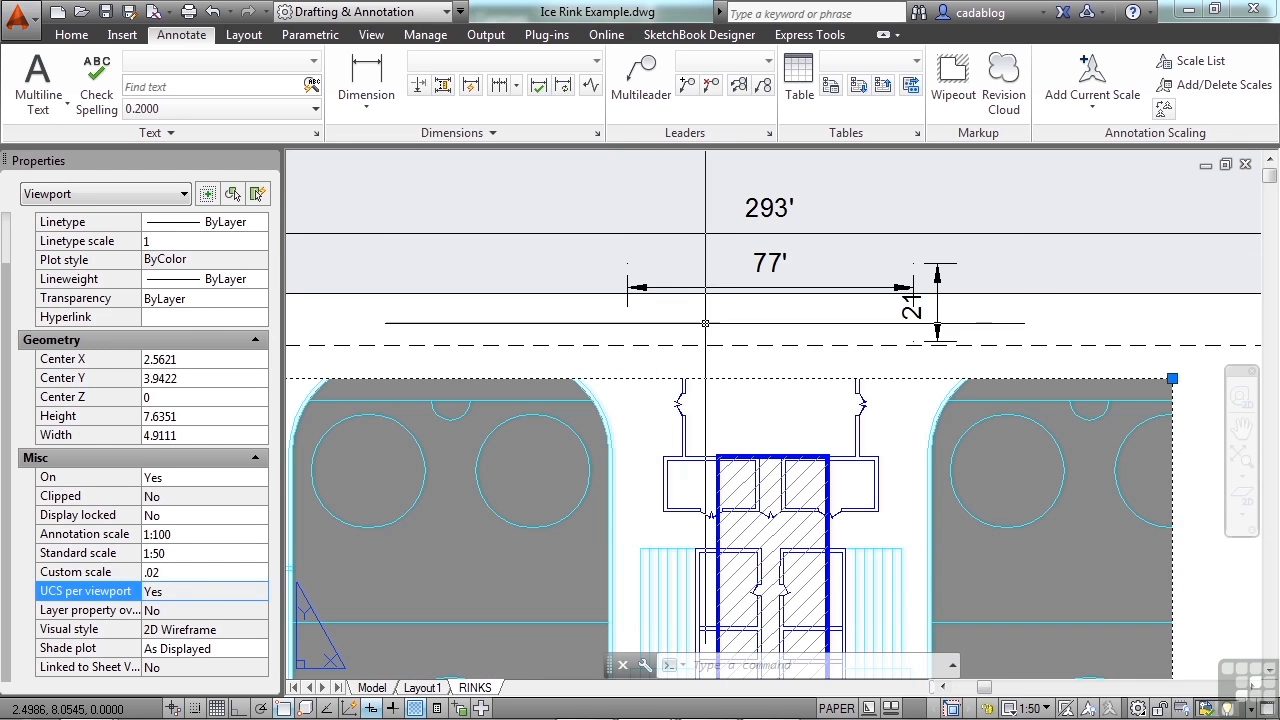
pyautogui.scroll(-5, 712, 296)
pyautogui.moveTo(760, 316); pyautogui.dragTo(713, 234, button='middle')
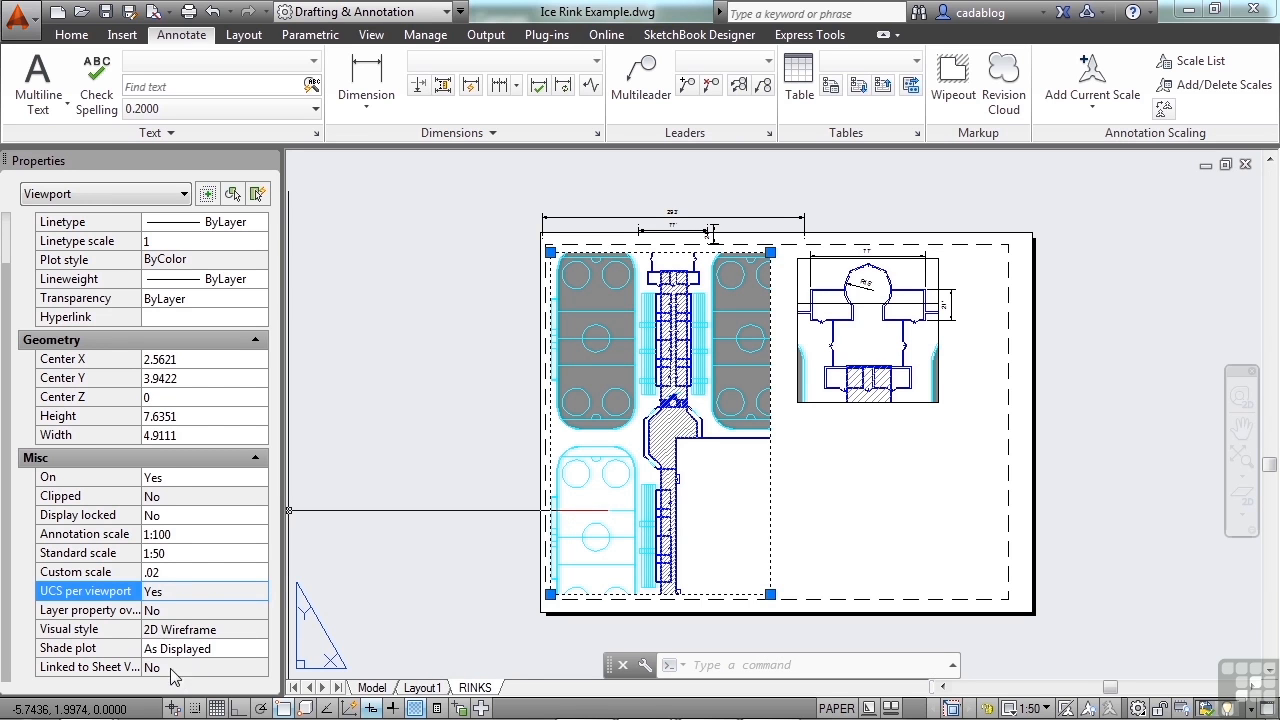
pyautogui.scroll(1, 175, 445)
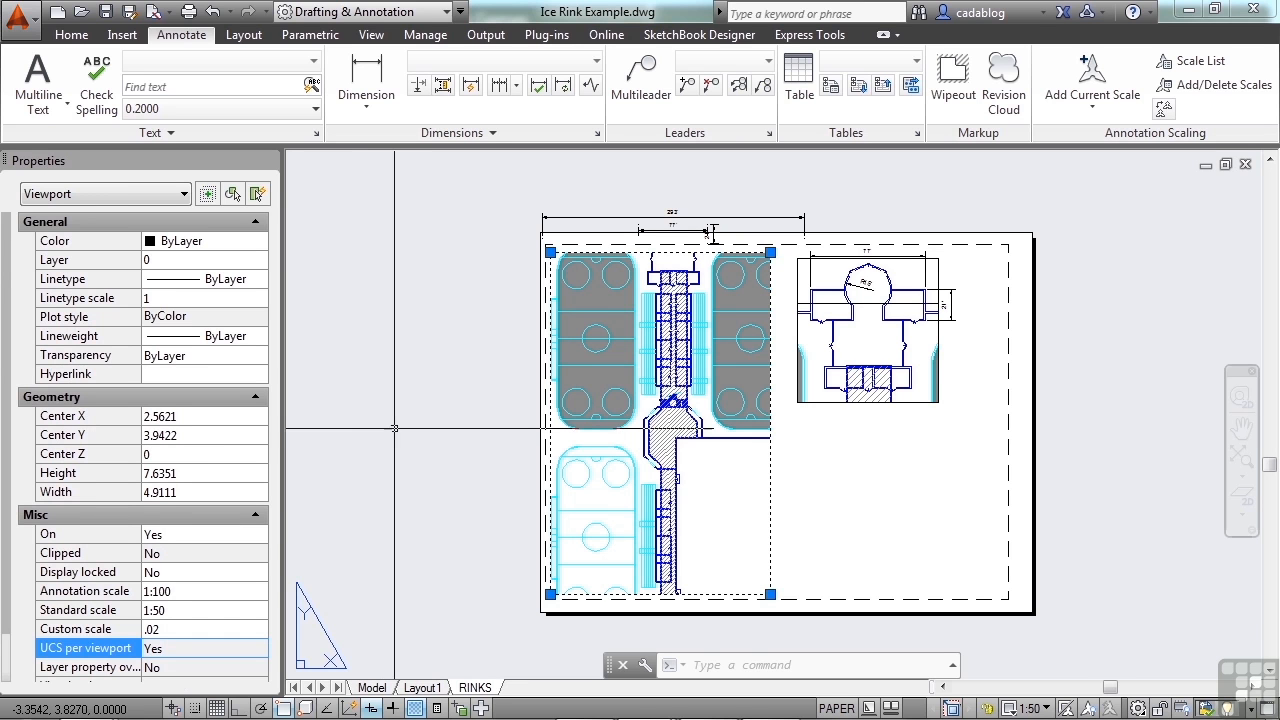
pyautogui.press('Escape')
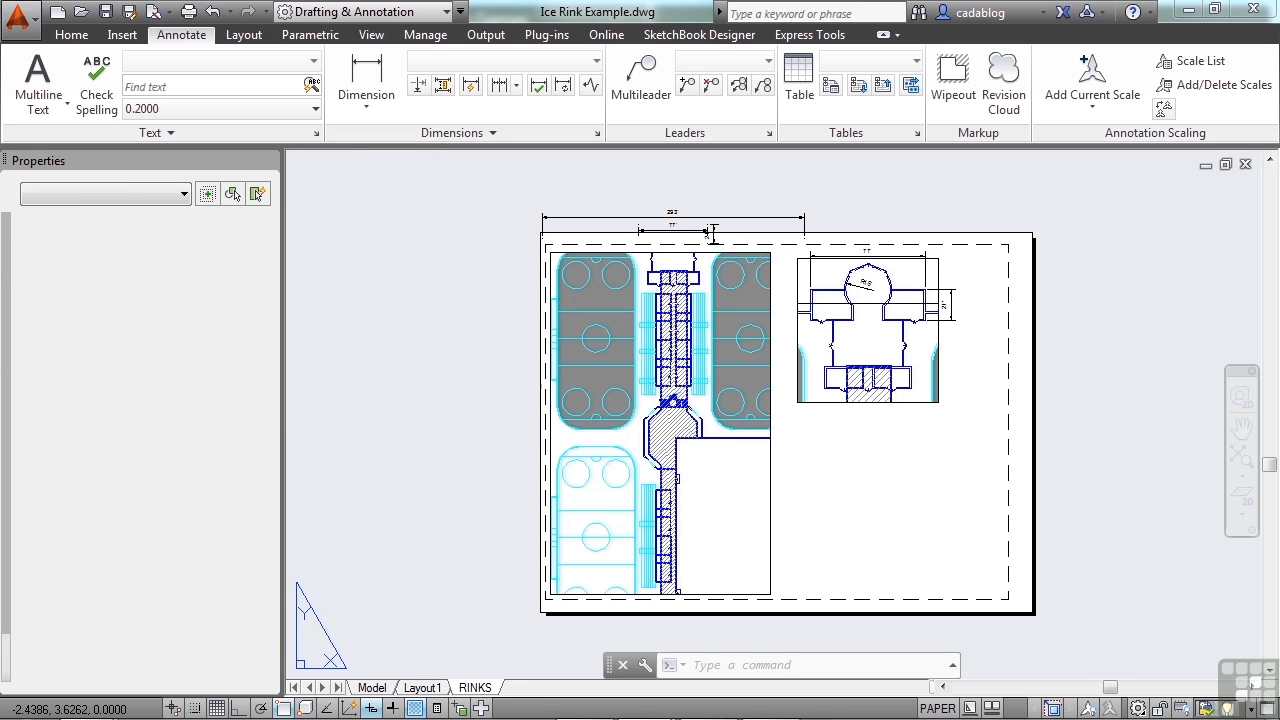
pyautogui.click(422, 405)
pyautogui.press('Escape')
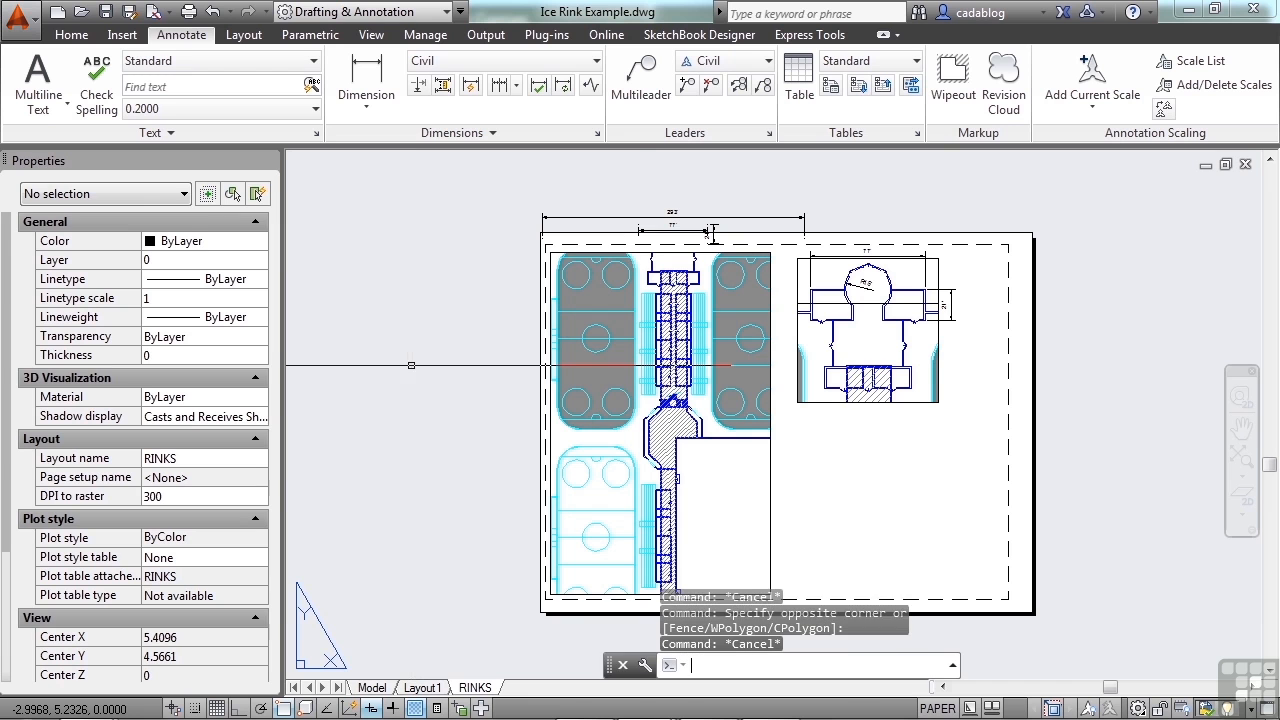
pyautogui.press('Escape')
# Step: Move the small detail viewport down and to the left so it partly overlaps the right edge of the rink plan viewport
pyautogui.moveTo(712, 232); pyautogui.dragTo(529, 224, button='middle')
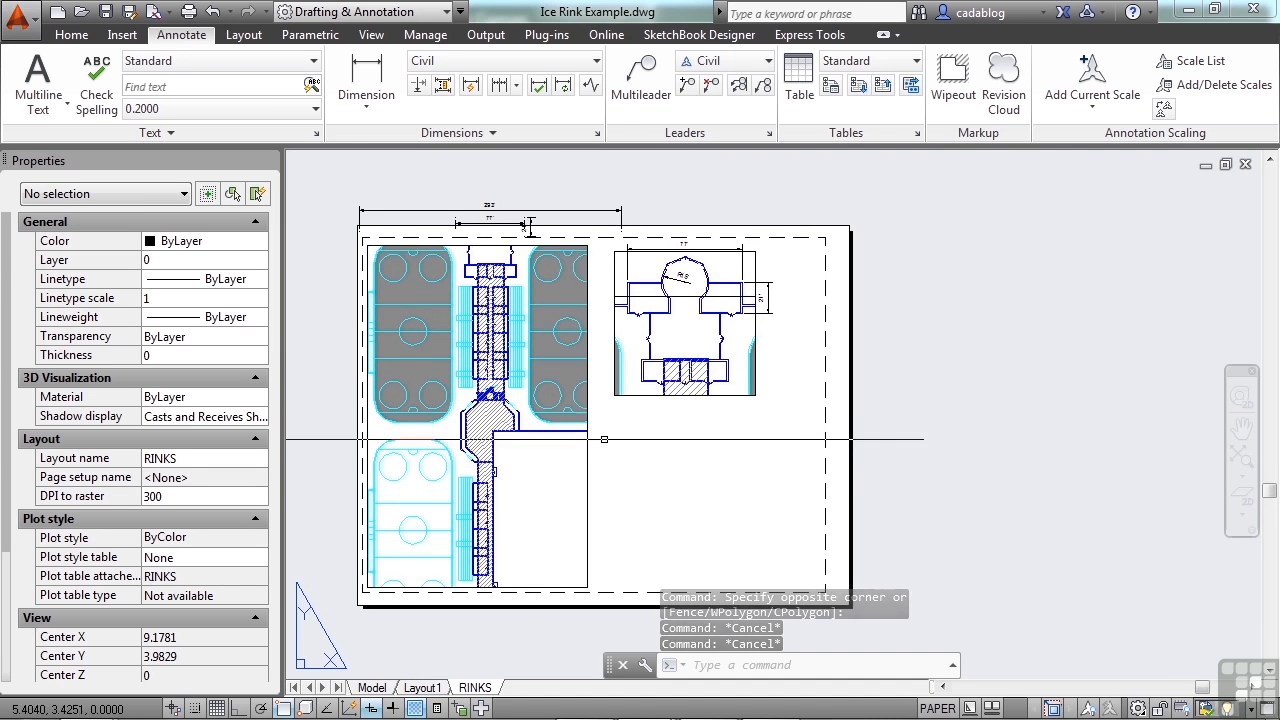
pyautogui.press('Return')
pyautogui.click(671, 412)
pyautogui.click(645, 370)
pyautogui.press('Return')
pyautogui.click(674, 344)
pyautogui.click(572, 465)
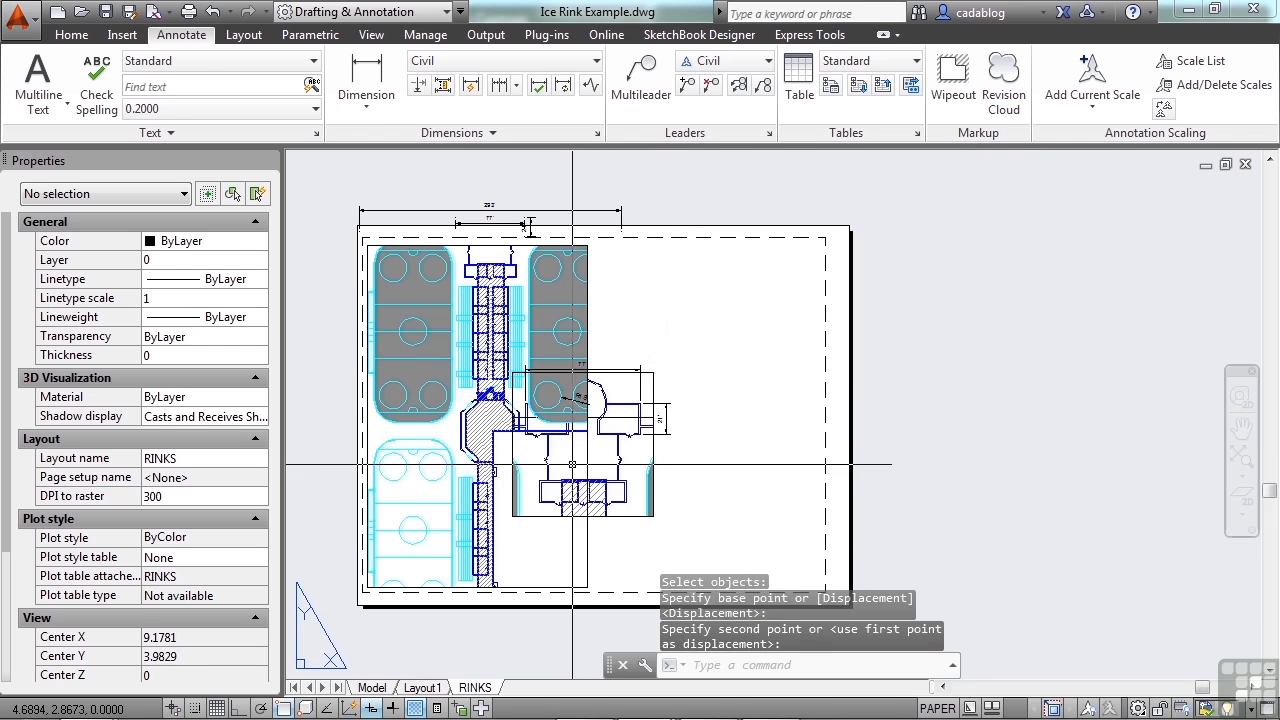
# Step: Enter model space in the rink plan viewport and make the overlapping detail viewport the active one
pyautogui.moveTo(718, 442); pyautogui.dragTo(786, 412, button='middle')
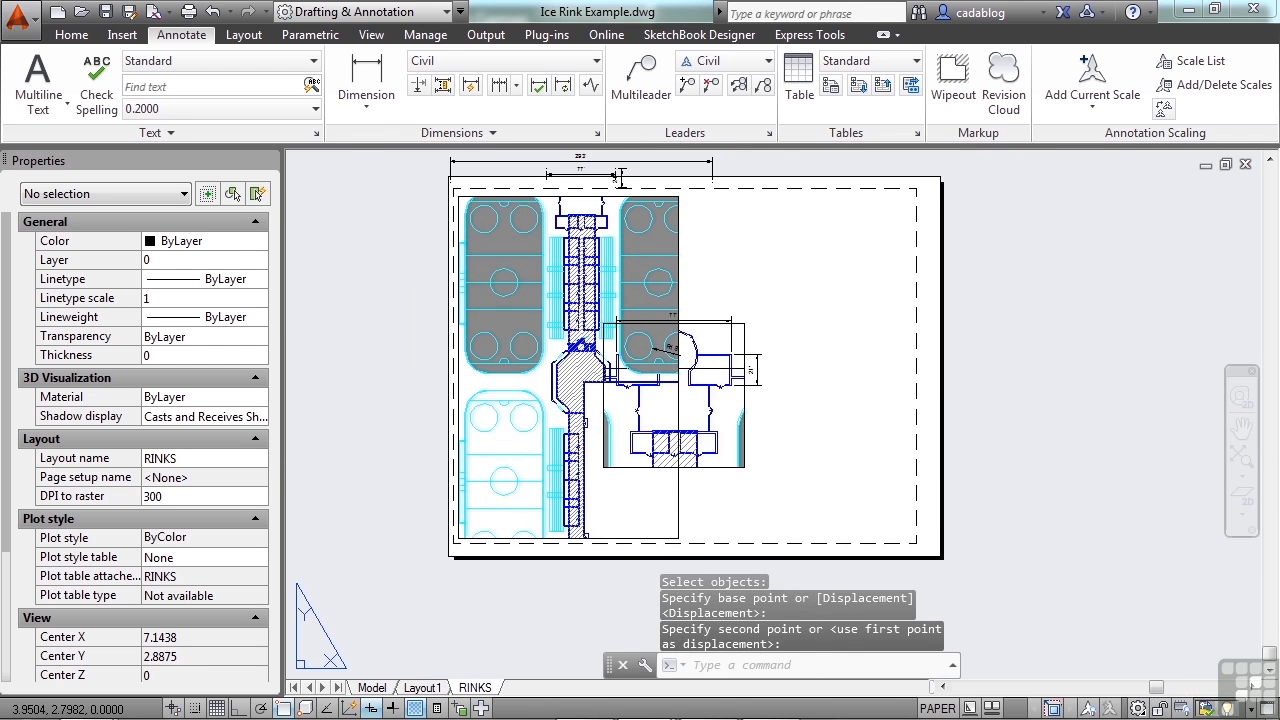
pyautogui.scroll(2, 622, 405)
pyautogui.doubleClick(622, 404)
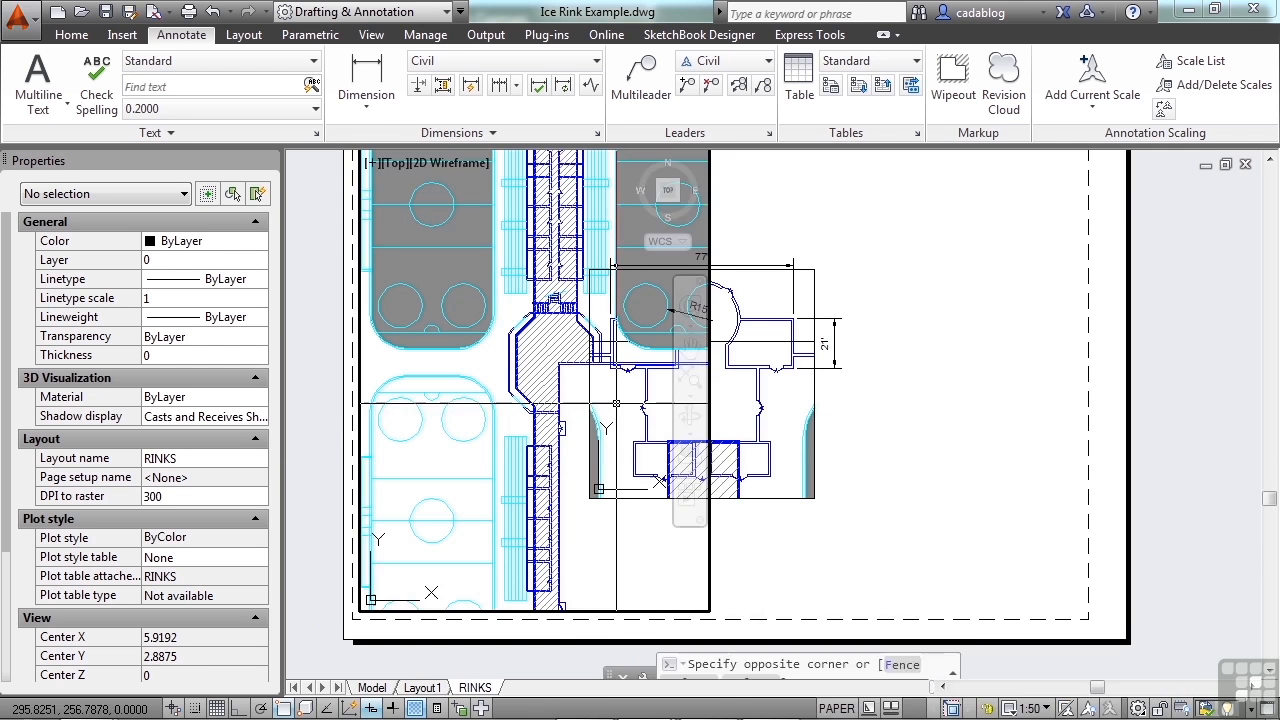
pyautogui.click(618, 404)
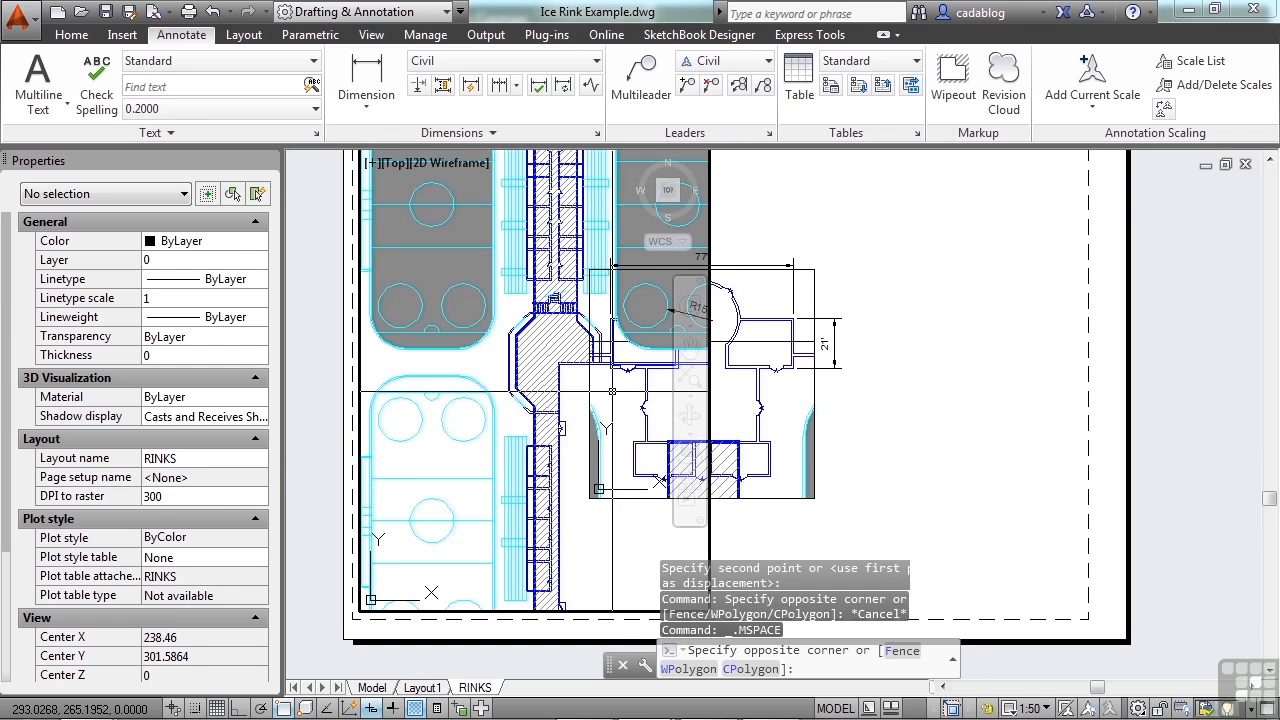
pyautogui.click(778, 402)
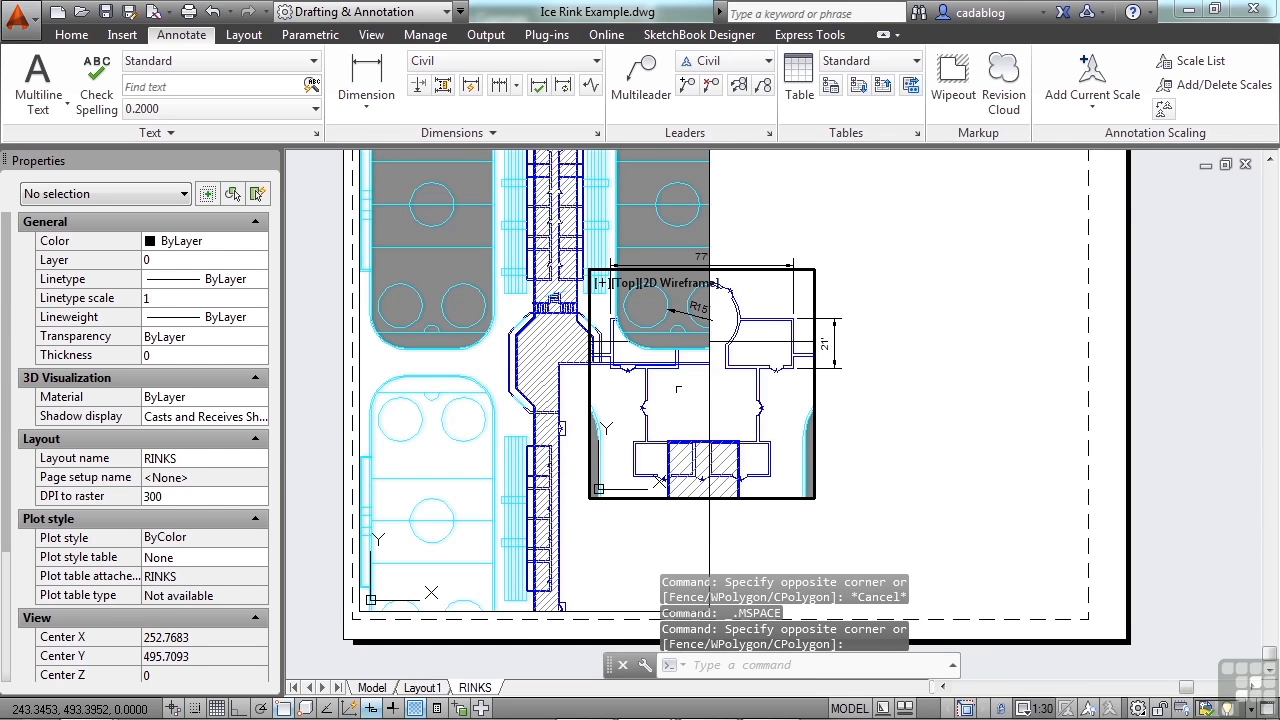
pyautogui.scroll(-3, 610, 385)
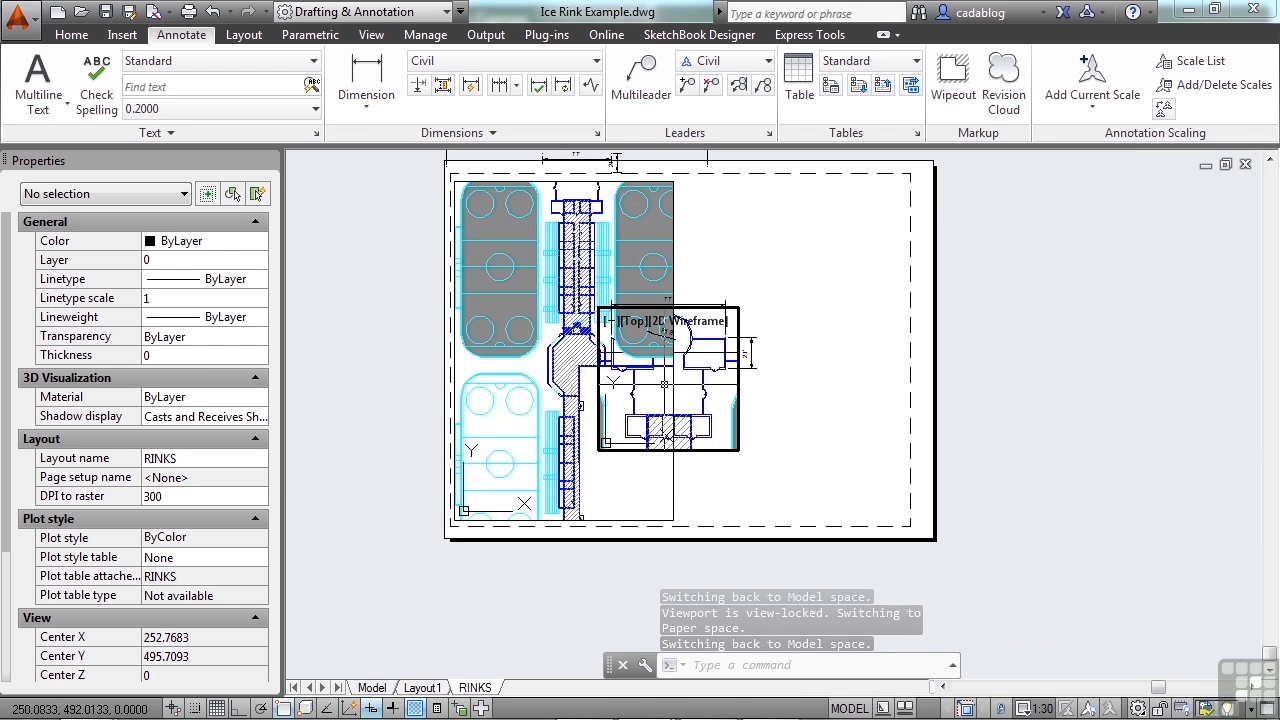
# Step: Cycle the active viewport repeatedly between the rink plan viewport and the overlapping detail viewport
pyautogui.hotkey('ctrl', 'r')
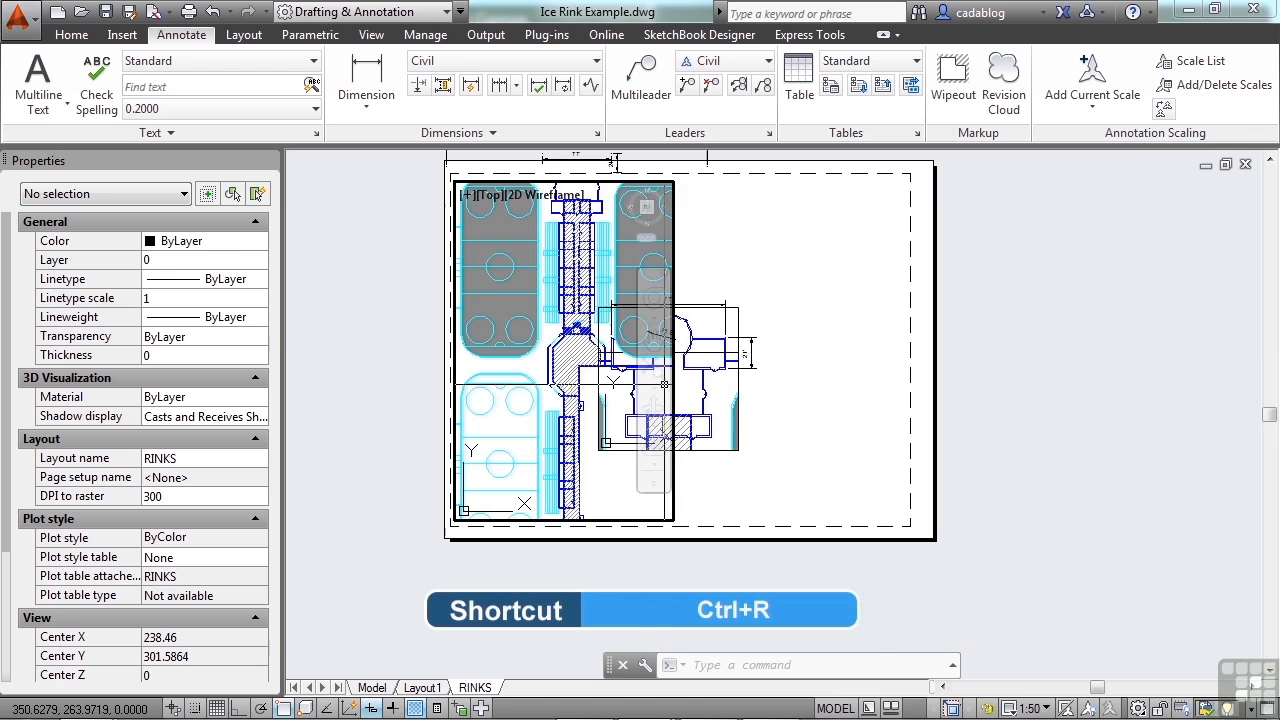
pyautogui.hotkey('ctrl', 'r')
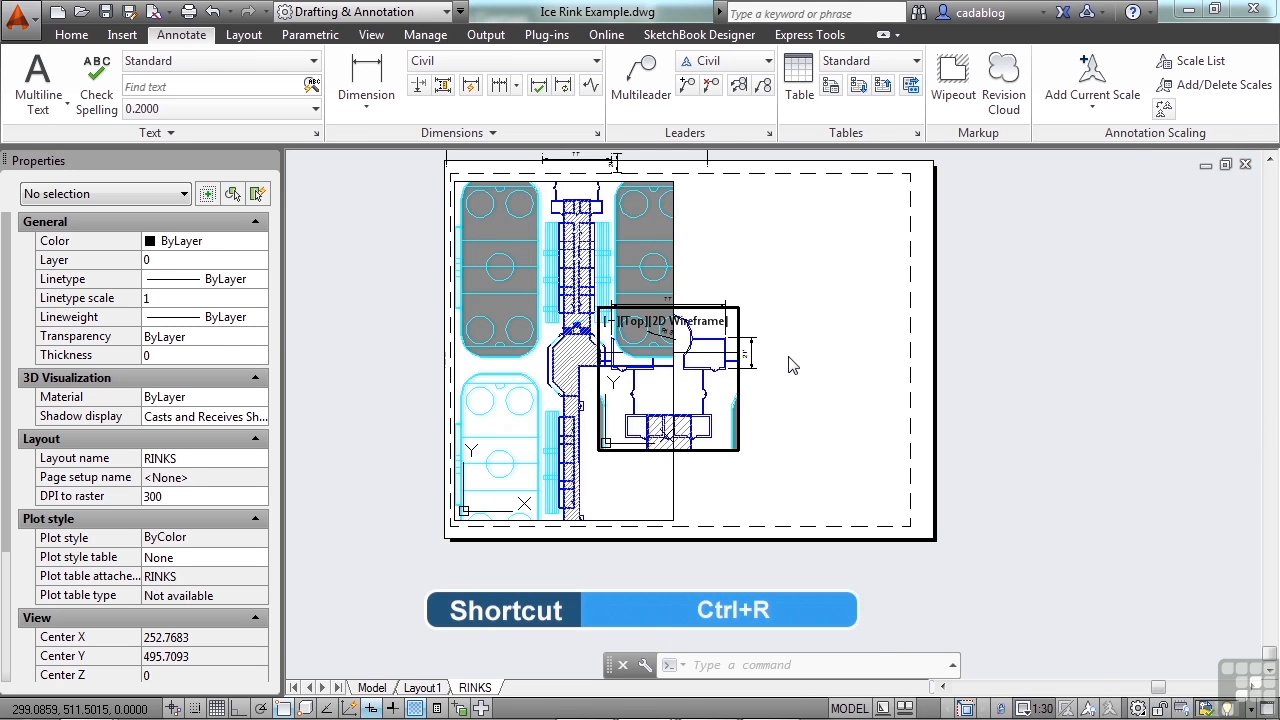
pyautogui.hotkey('ctrl', 'r')
pyautogui.hotkey('ctrl', 'r')
pyautogui.hotkey('ctrl', 'r')
pyautogui.hotkey('ctrl', 'r')
pyautogui.hotkey('ctrl', 'r')
pyautogui.hotkey('ctrl', 'r')
pyautogui.hotkey('ctrl', 'r')
pyautogui.hotkey('ctrl', 'r')
pyautogui.hotkey('ctrl', 'r')
pyautogui.hotkey('ctrl', 'r')
pyautogui.hotkey('ctrl', 'r')
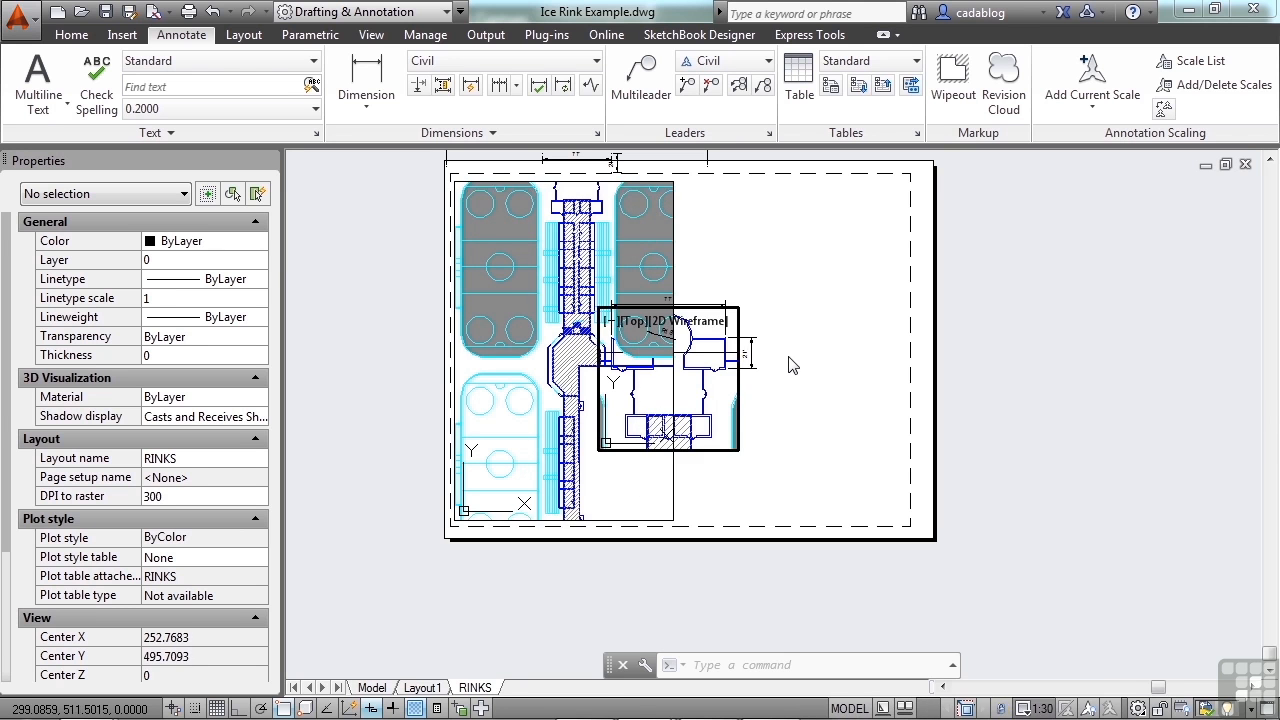
# Step: Leave model space for paper space, re-enter model space and make the detail viewport active
pyautogui.doubleClick(818, 521)
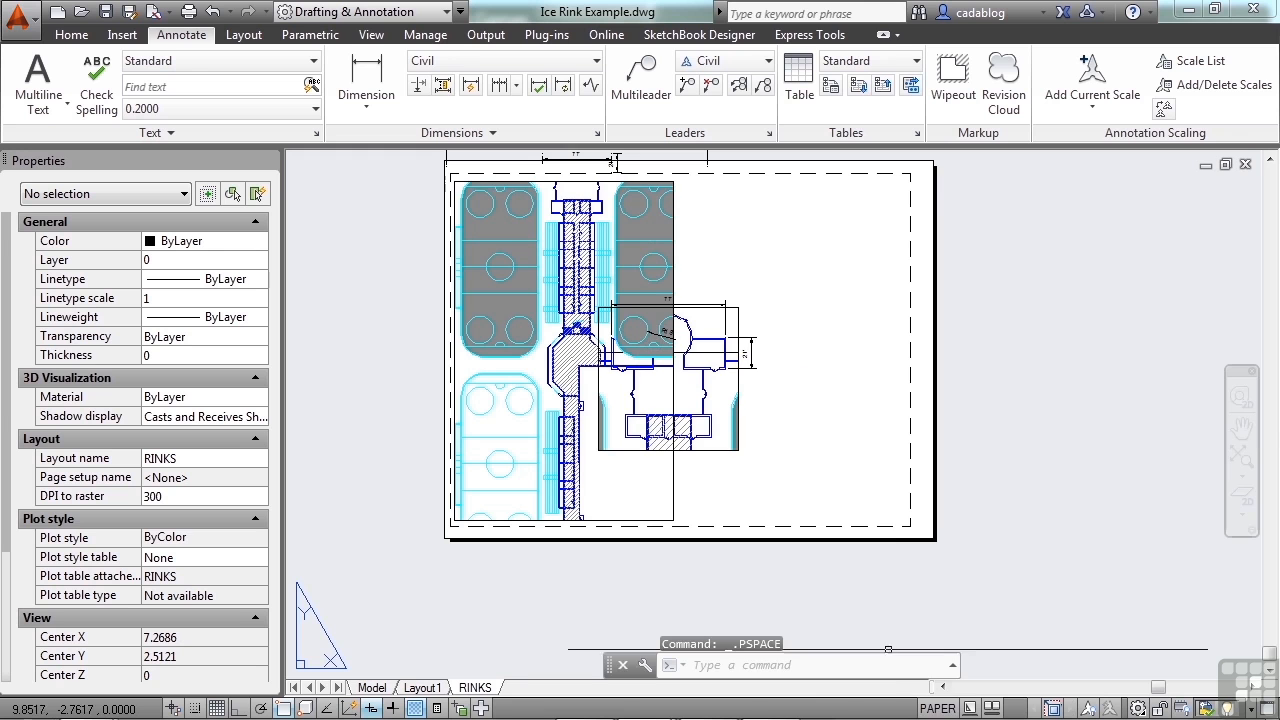
pyautogui.click(938, 708)
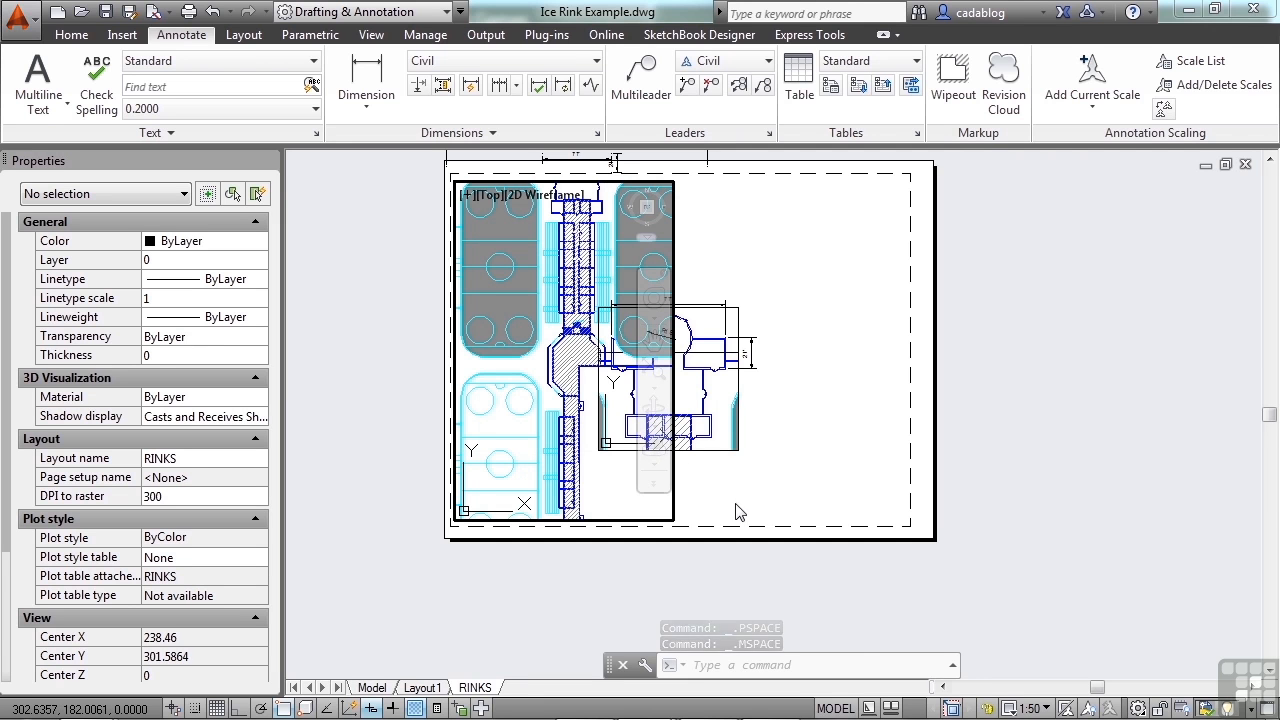
pyautogui.click(709, 385)
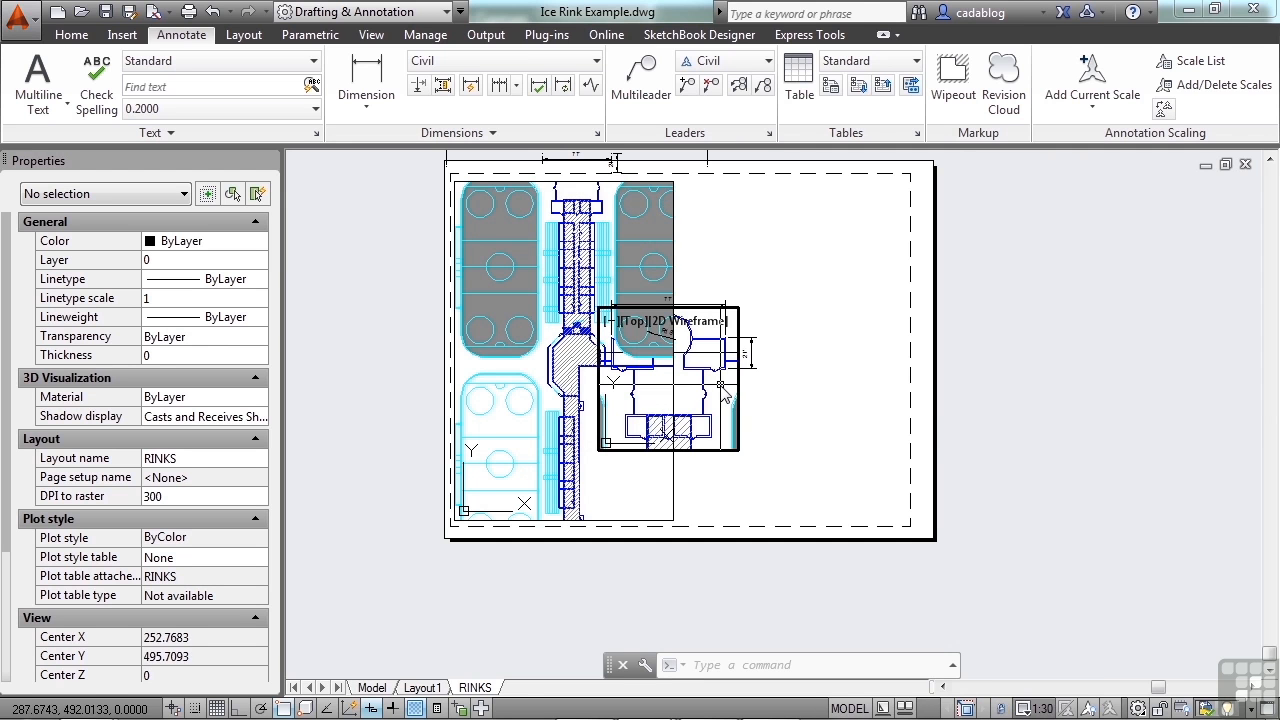
# Step: Return to paper space and move the detail viewport so it lies completely inside the rink plan viewport
pyautogui.doubleClick(820, 416)
pyautogui.write('m')
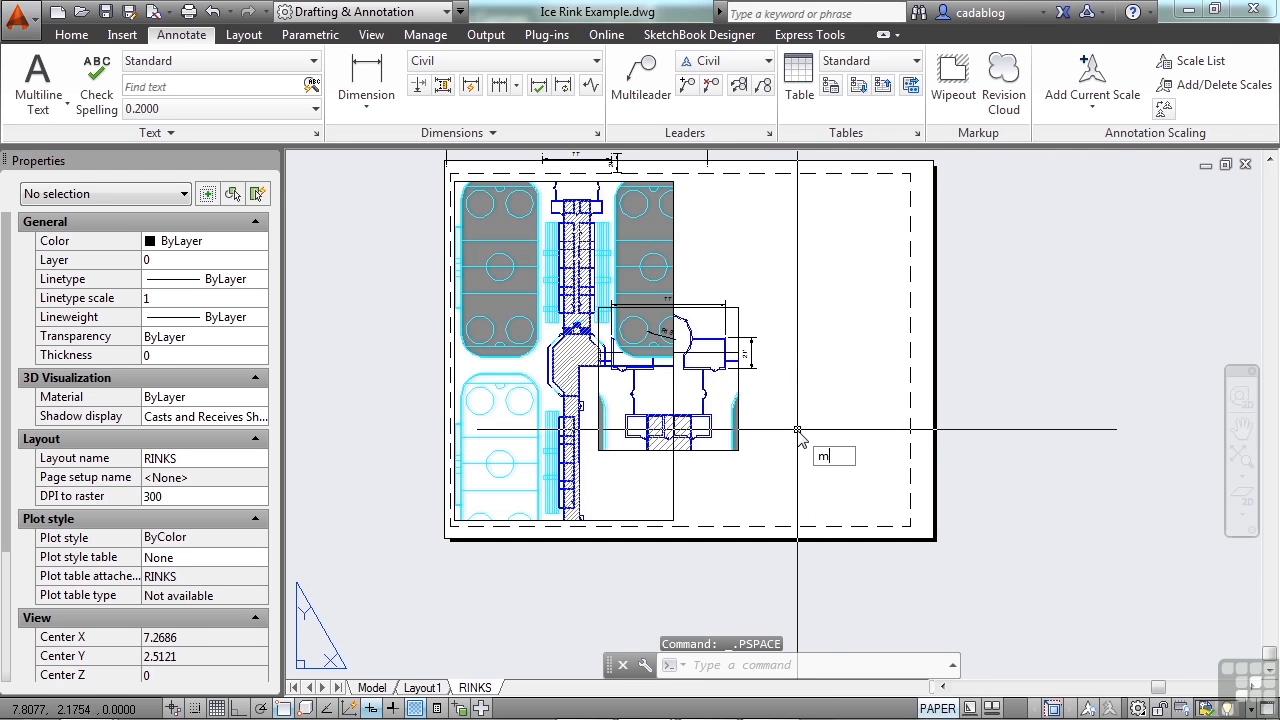
pyautogui.press('Return')
pyautogui.click(779, 417)
pyautogui.click(725, 483)
pyautogui.press('Return')
pyautogui.click(705, 389)
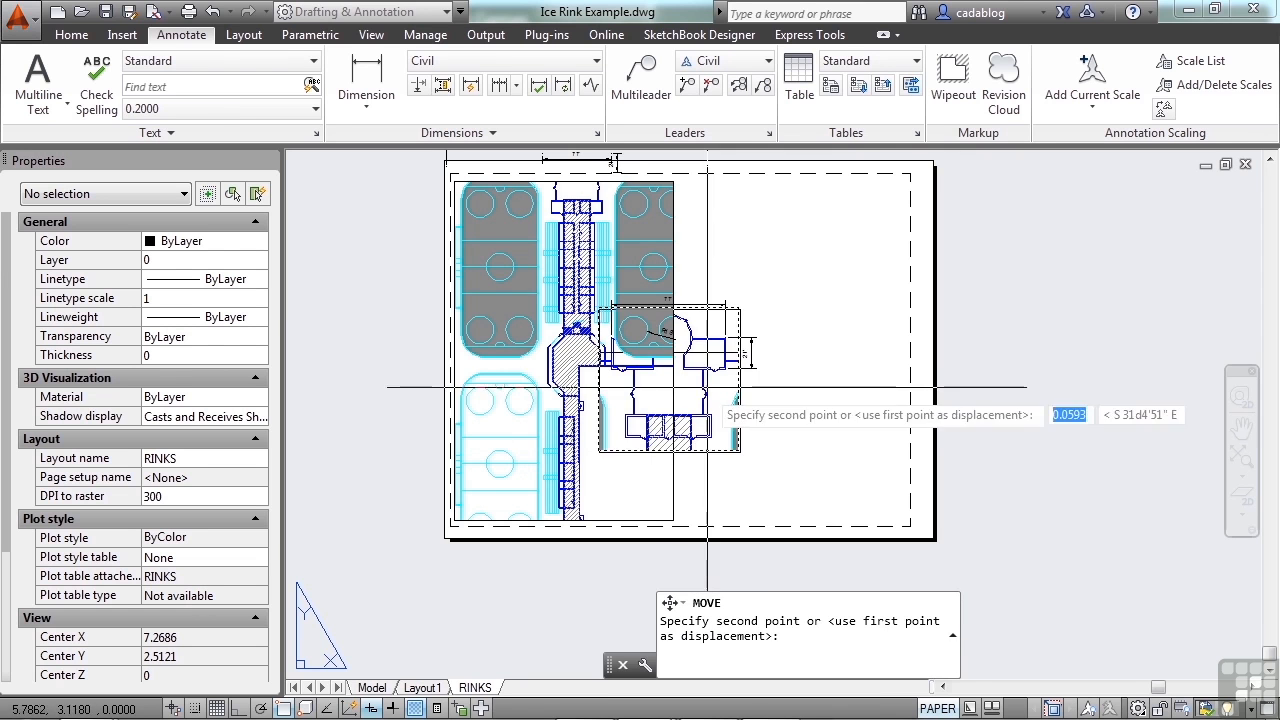
pyautogui.click(600, 352)
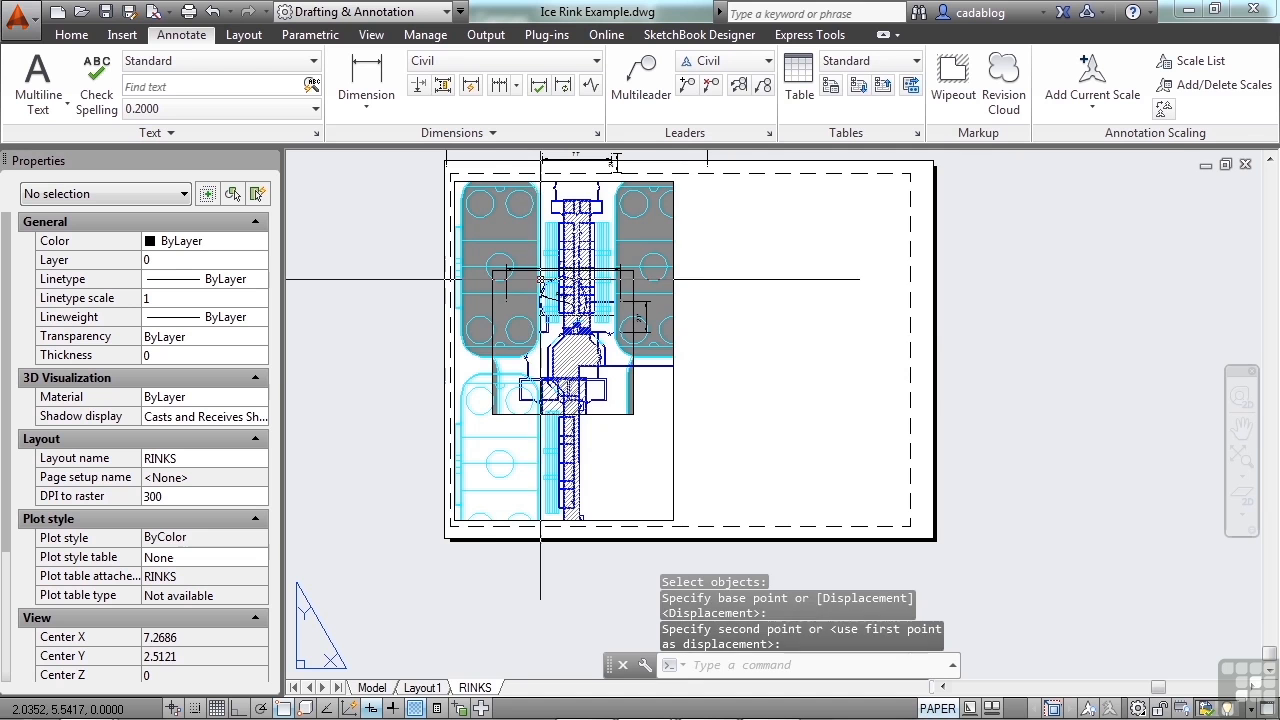
# Step: Enter model space where the two viewports overlap and try to activate the nested detail viewport
pyautogui.scroll(2, 492, 296)
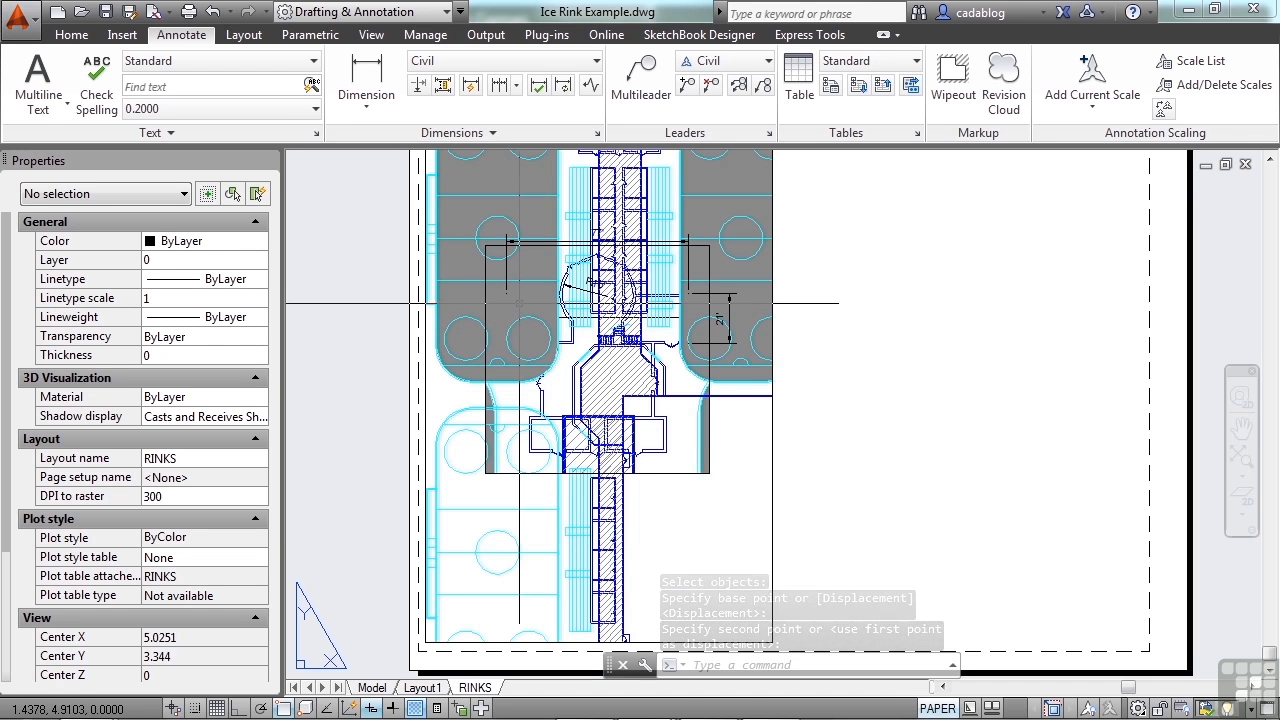
pyautogui.doubleClick(519, 302)
pyautogui.click(529, 305)
pyautogui.click(529, 305)
pyautogui.click(690, 499)
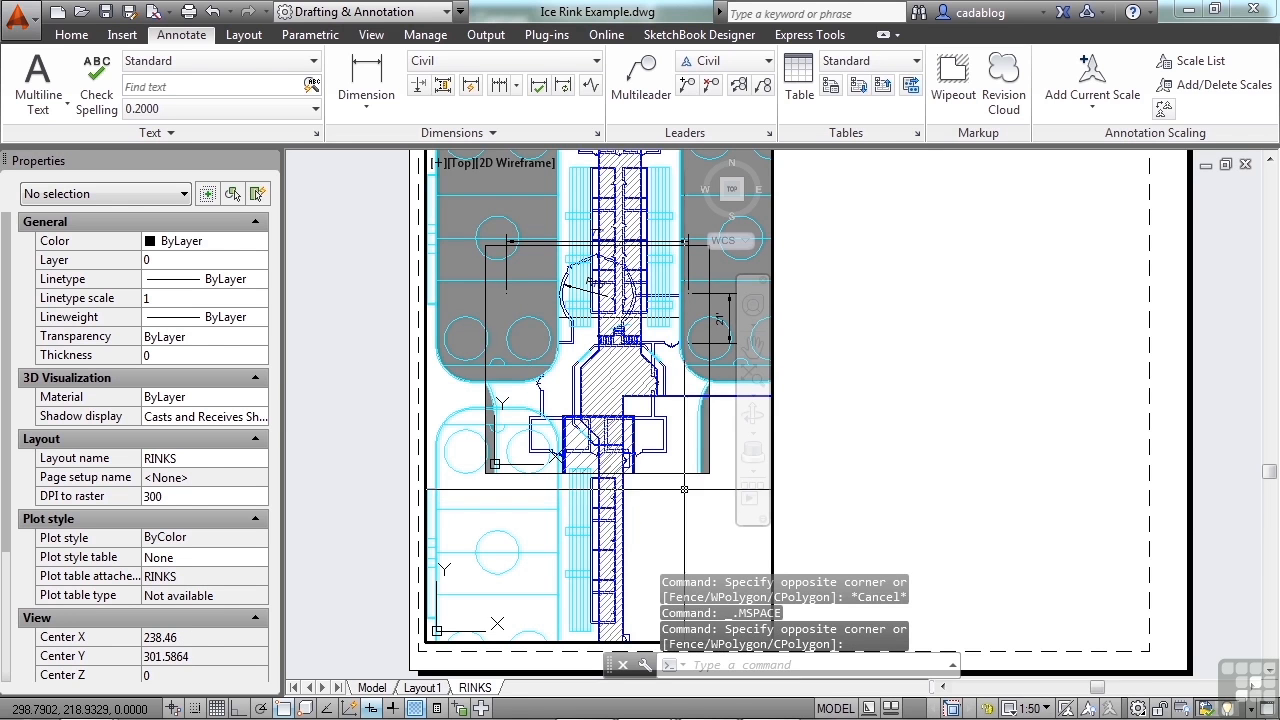
# Step: Try to activate the nested detail viewport by picking points inside it, and return to paper space
pyautogui.click(562, 382)
pyautogui.click(550, 391)
pyautogui.doubleClick(524, 394)
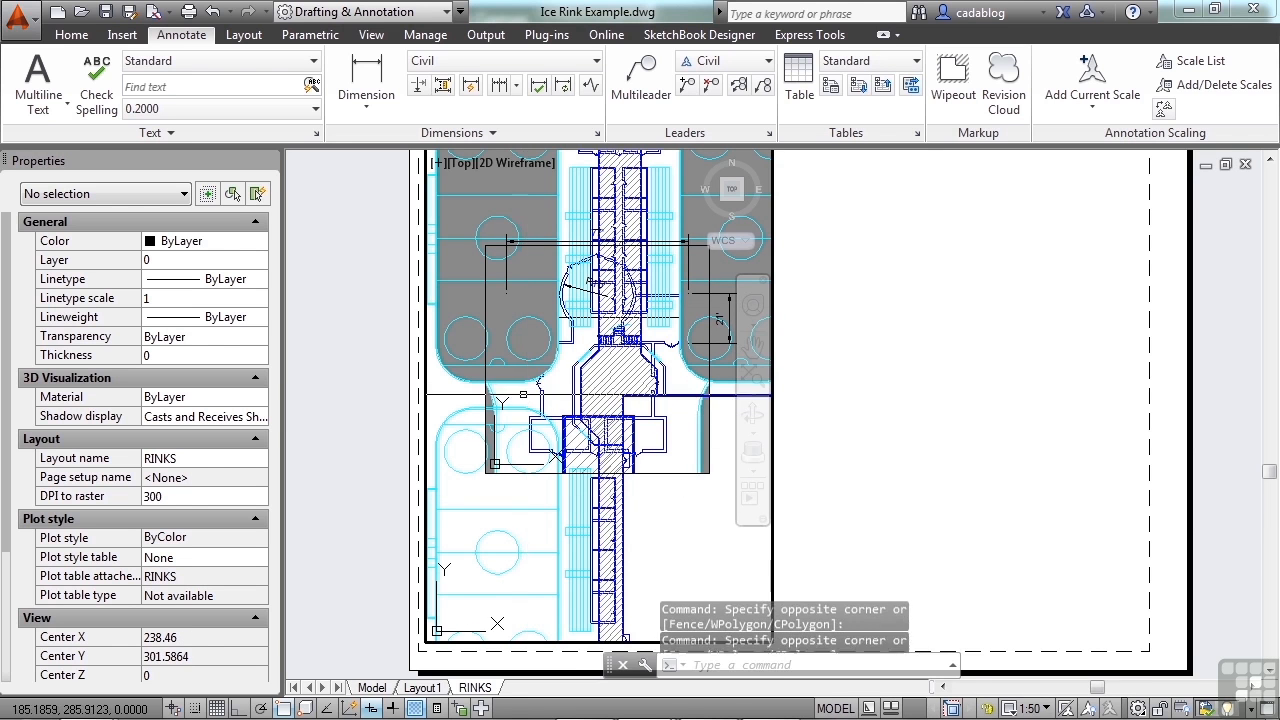
pyautogui.click(689, 453)
pyautogui.click(698, 480)
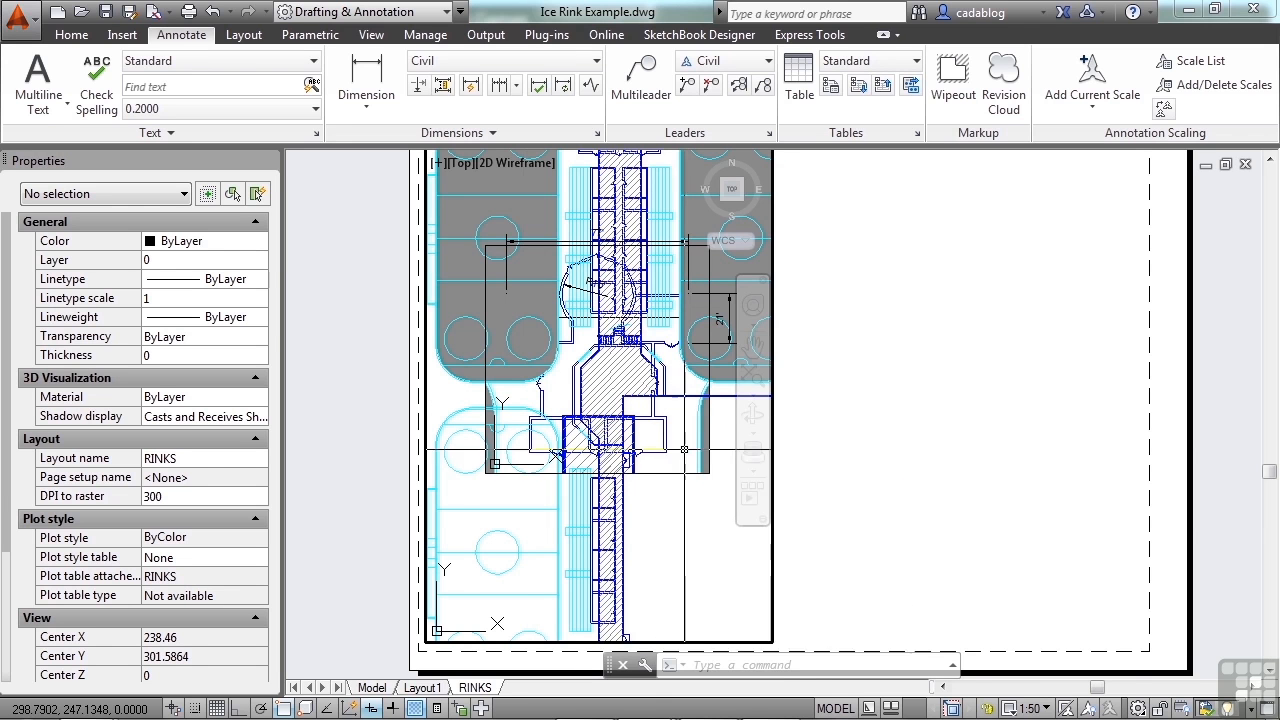
pyautogui.doubleClick(882, 406)
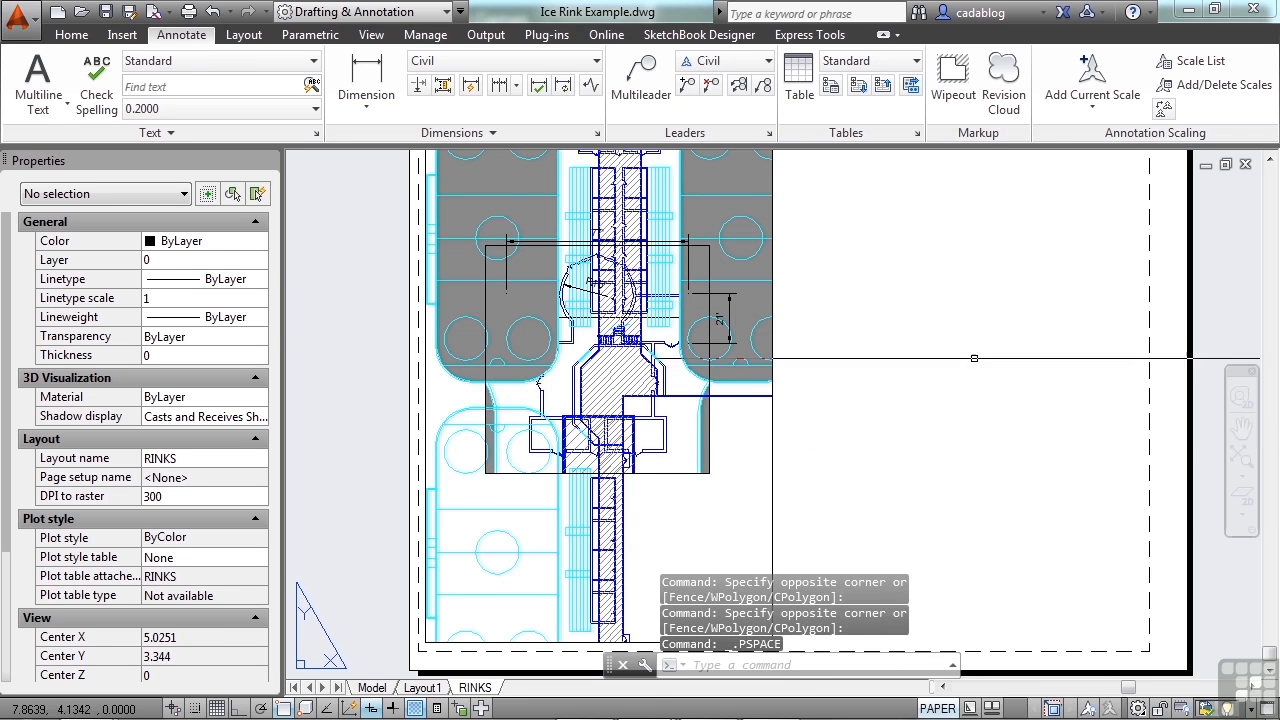
# Step: Enter model space over the overlap and cycle the active viewport to the nested detail viewport before returning to paper space
pyautogui.click(684, 417)
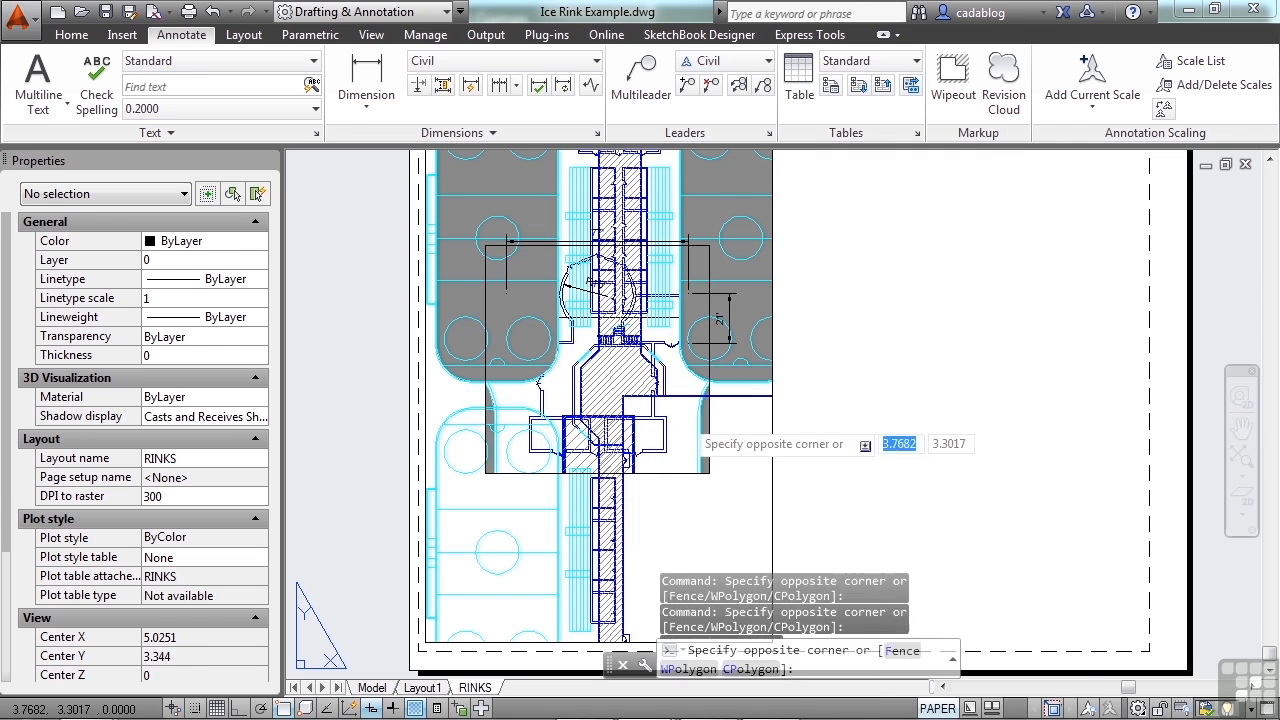
pyautogui.doubleClick(684, 420)
pyautogui.click(677, 444)
pyautogui.click(715, 436)
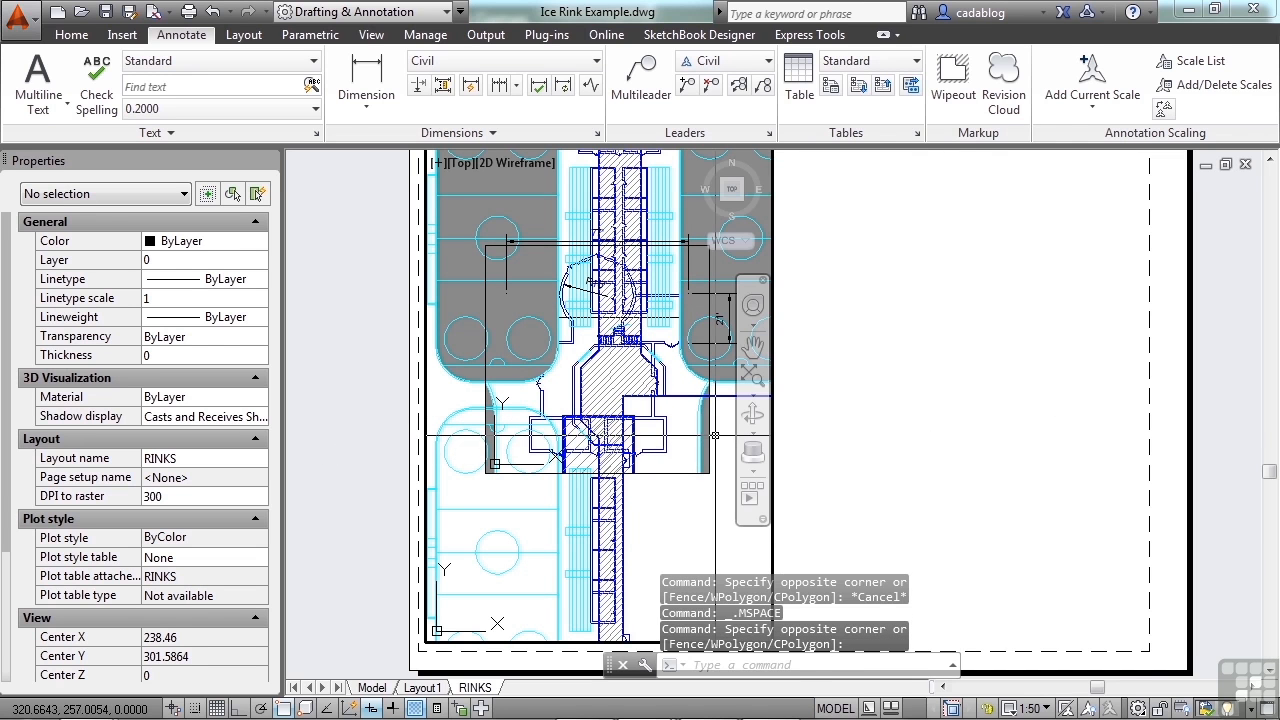
pyautogui.hotkey('ctrl', 'r')
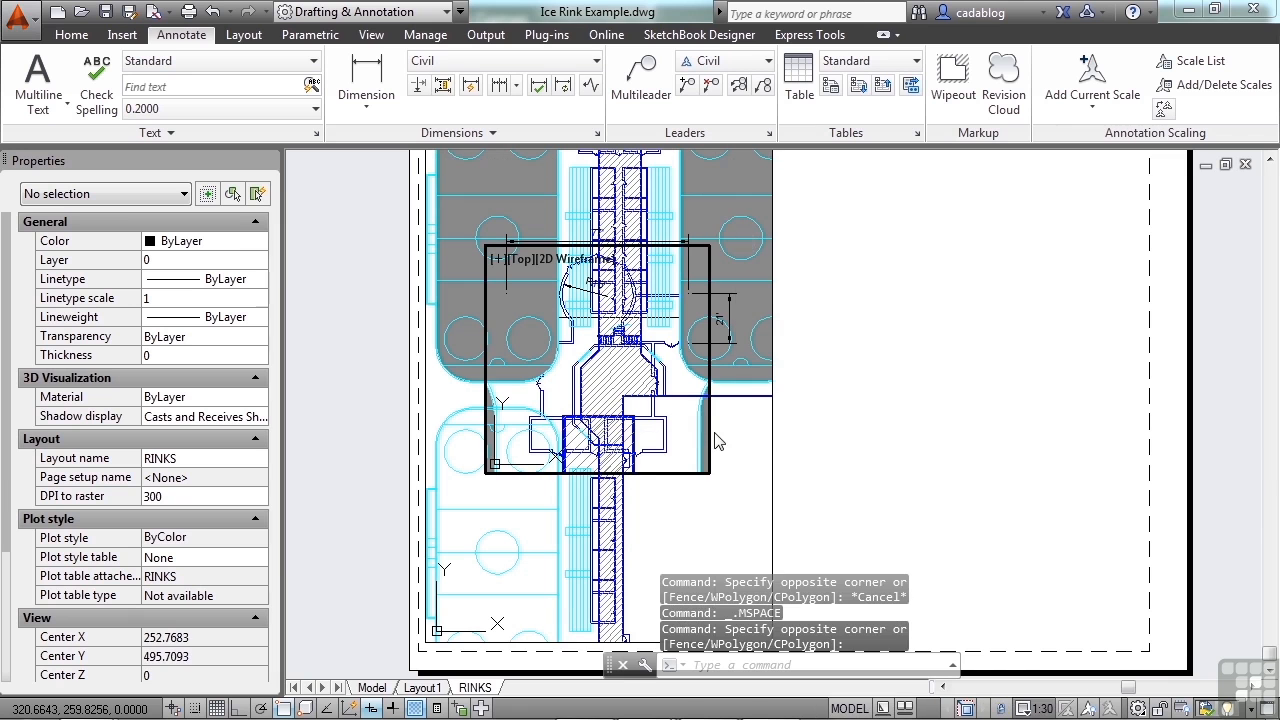
pyautogui.doubleClick(967, 407)
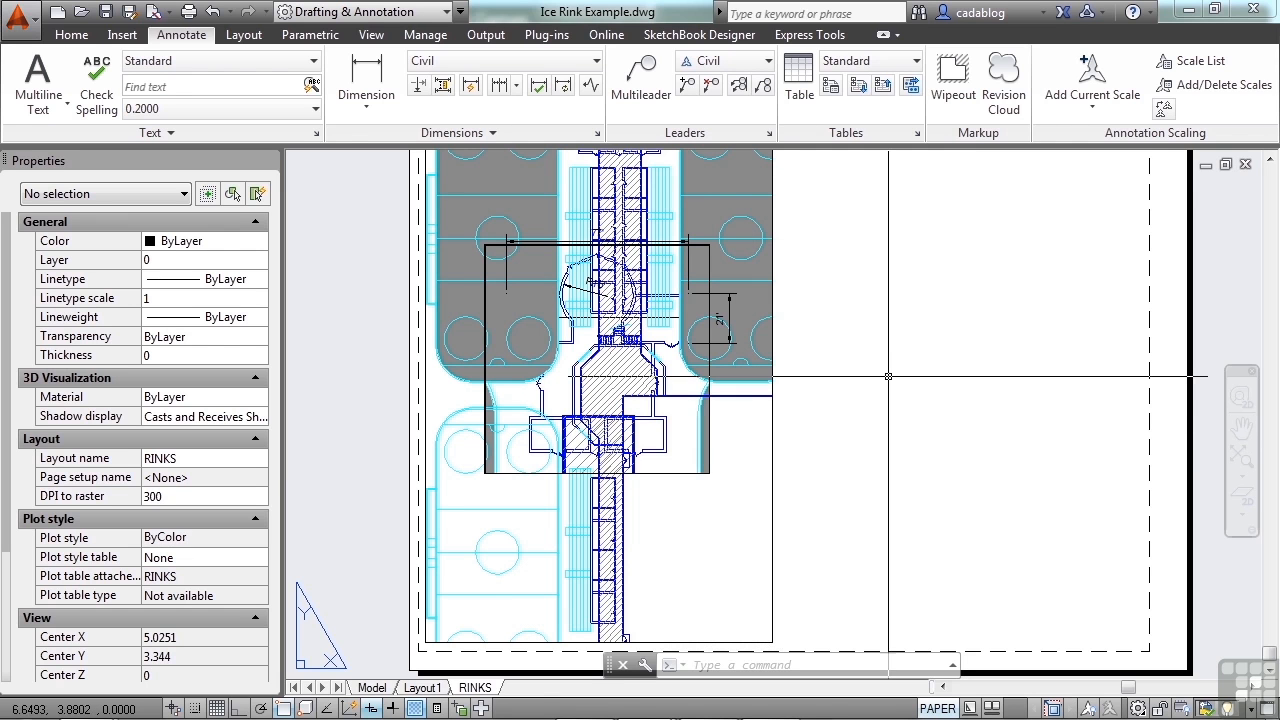
# Step: Create a closed irregular polygonal viewport with a notched upper edge in the empty sheet area beside the rink plan viewport
pyautogui.click(243, 35)
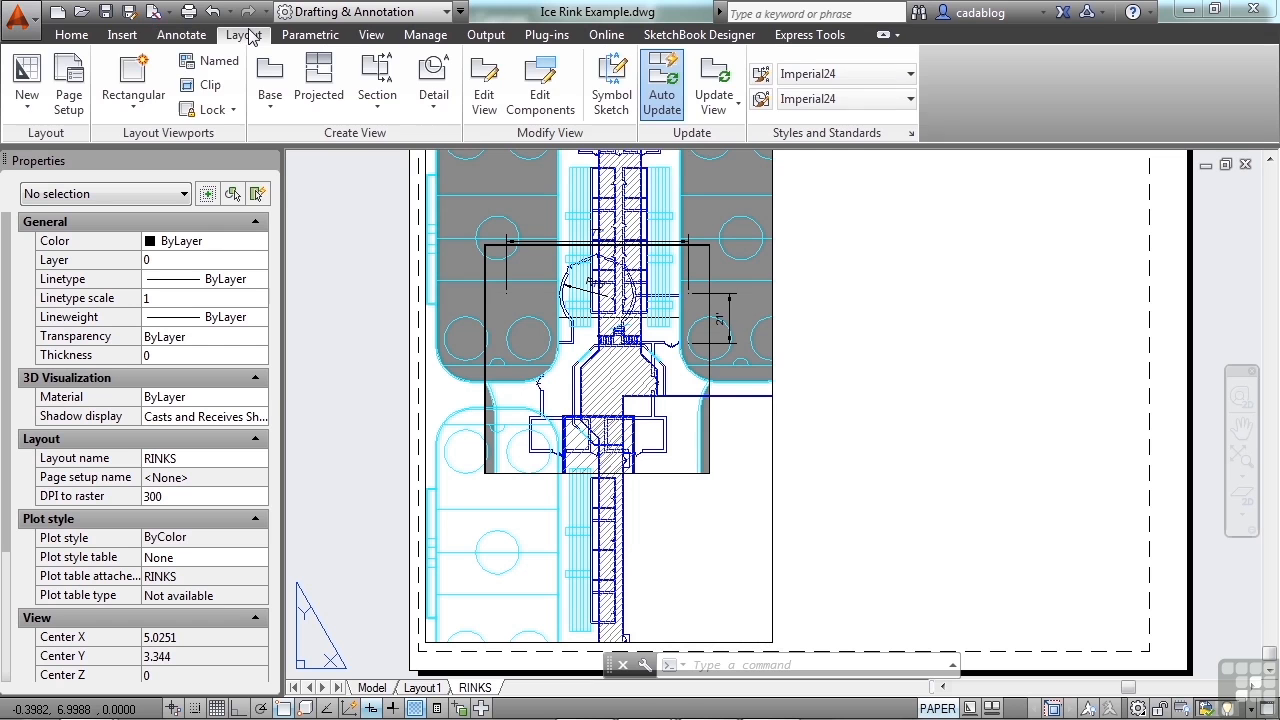
pyautogui.click(133, 98)
pyautogui.click(163, 189)
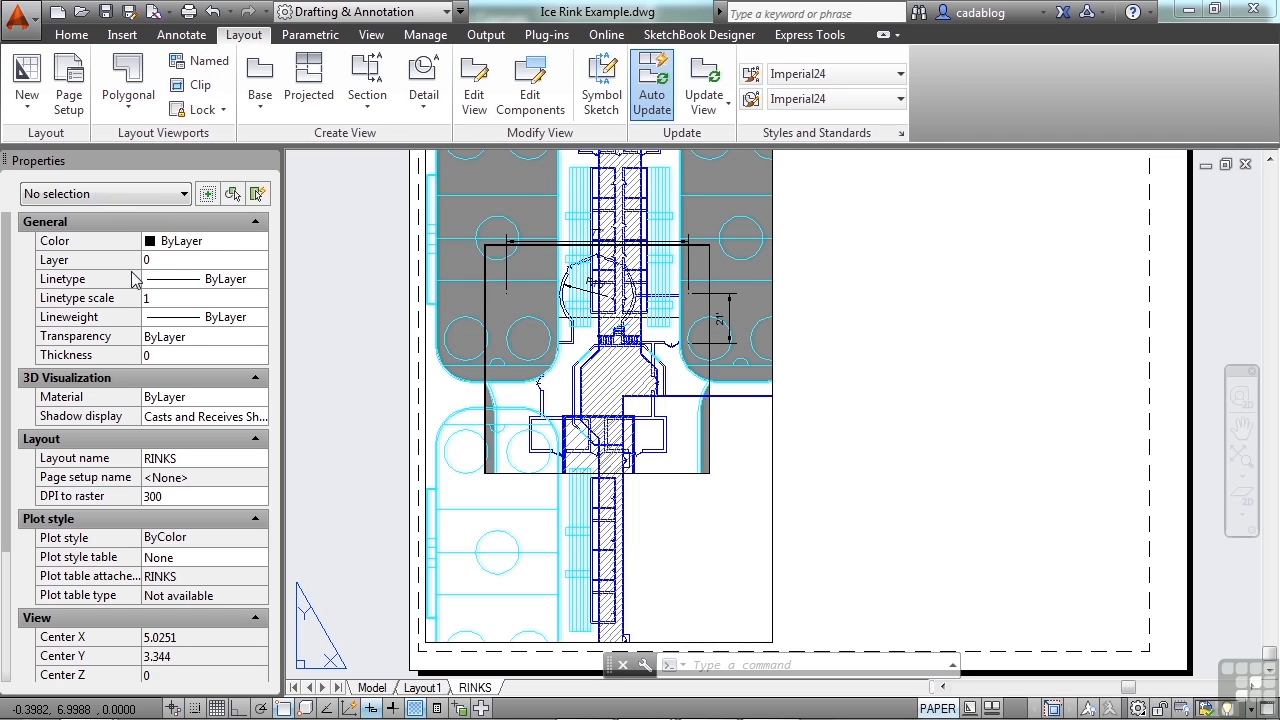
pyautogui.scroll(-2, 290, 274)
pyautogui.click(651, 203)
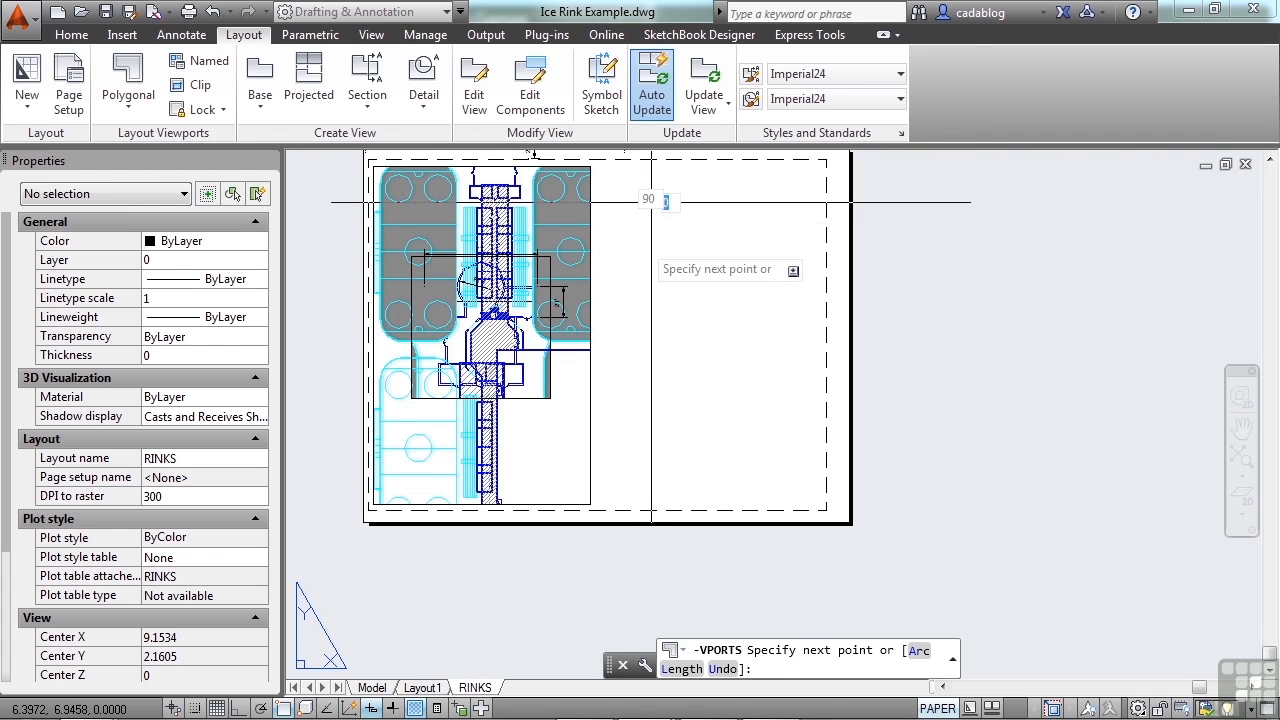
pyautogui.click(640, 320)
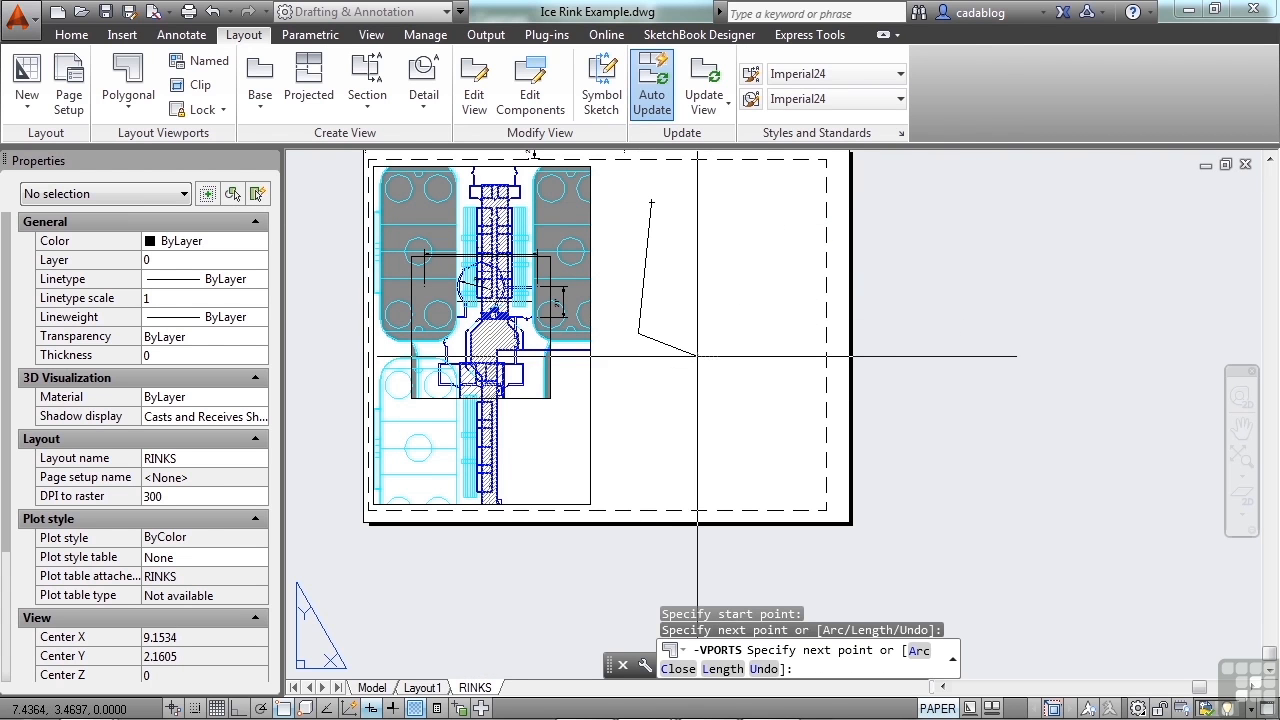
pyautogui.click(697, 355)
pyautogui.click(791, 322)
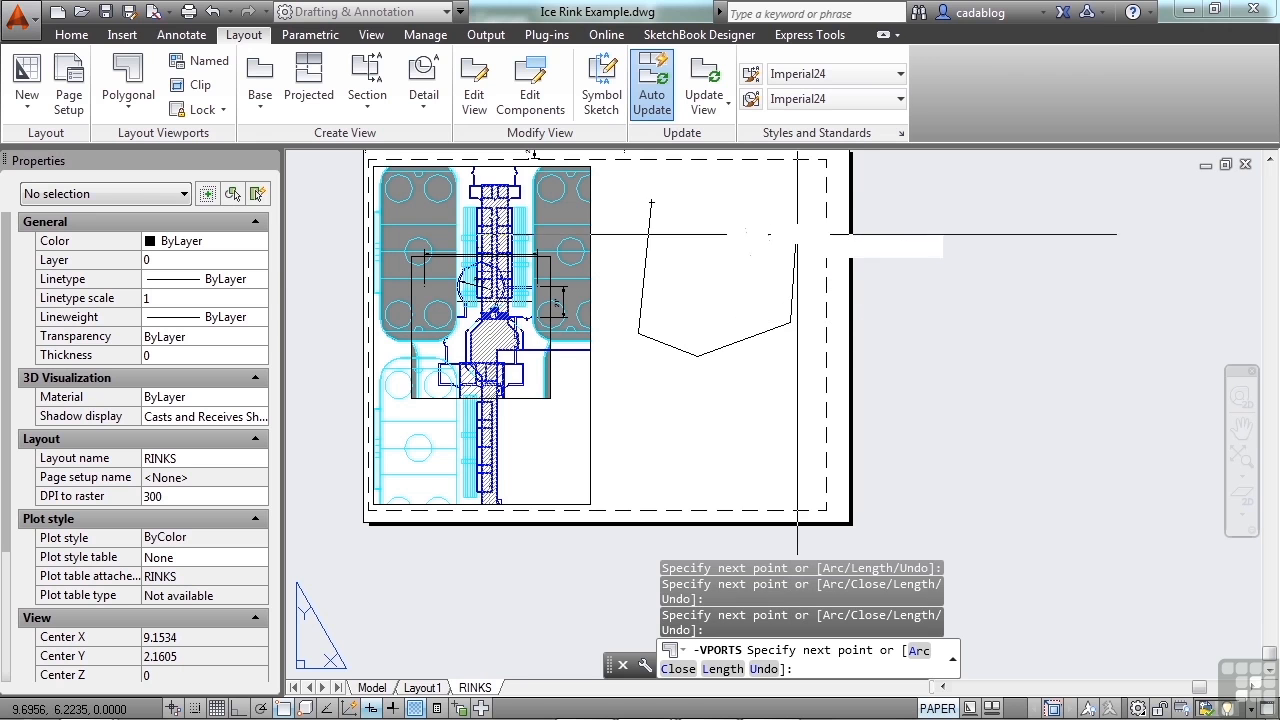
pyautogui.click(797, 232)
pyautogui.click(738, 196)
pyautogui.click(725, 285)
pyautogui.click(696, 258)
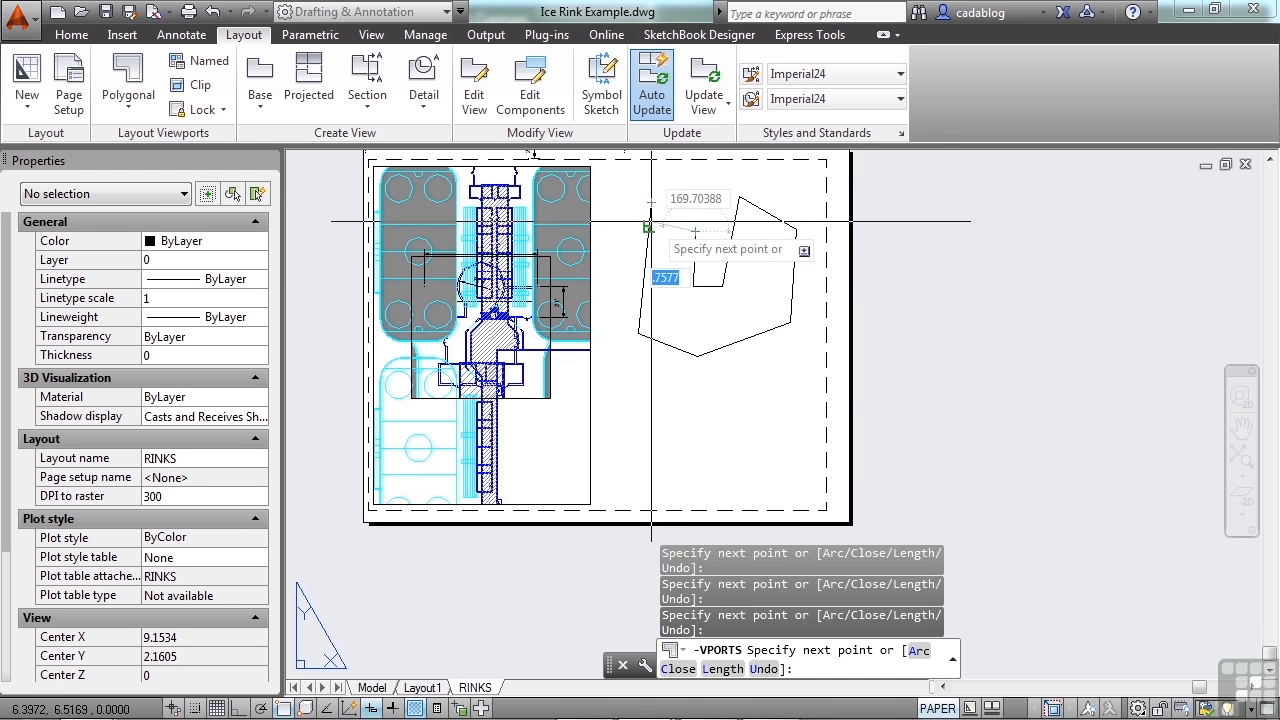
pyautogui.write('cl')
pyautogui.press('Return')
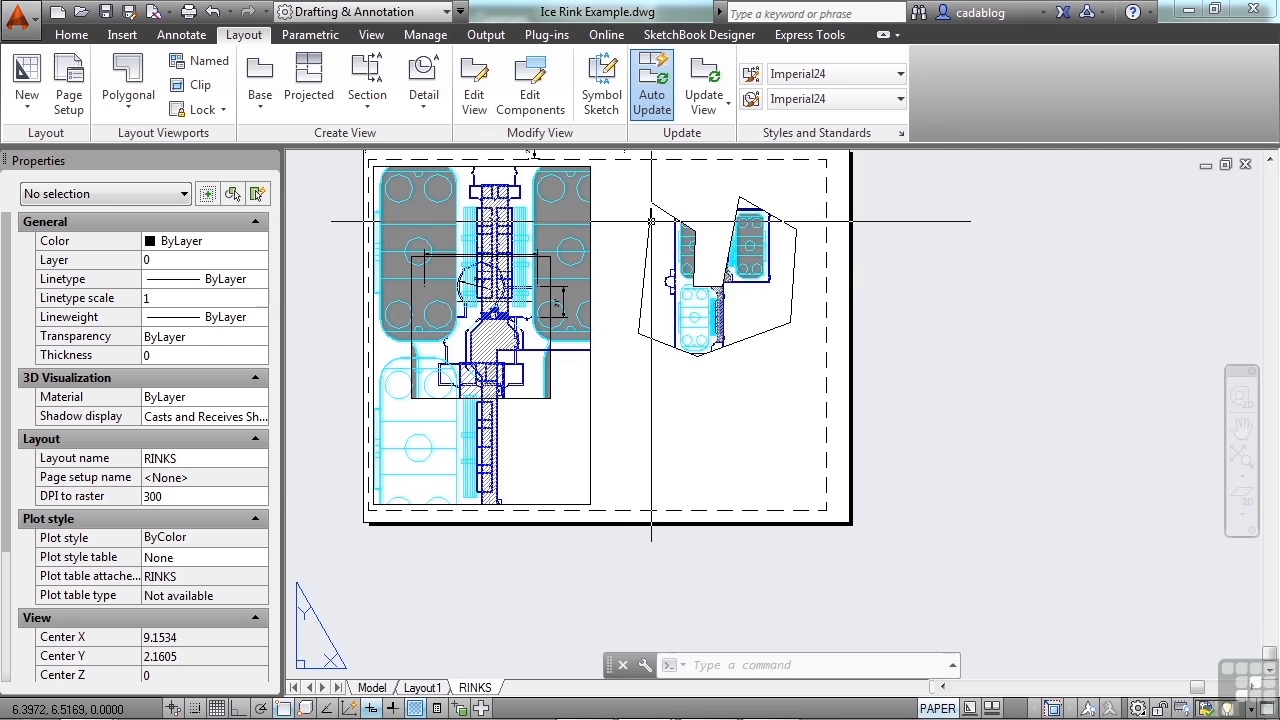
pyautogui.scroll(2, 731, 222)
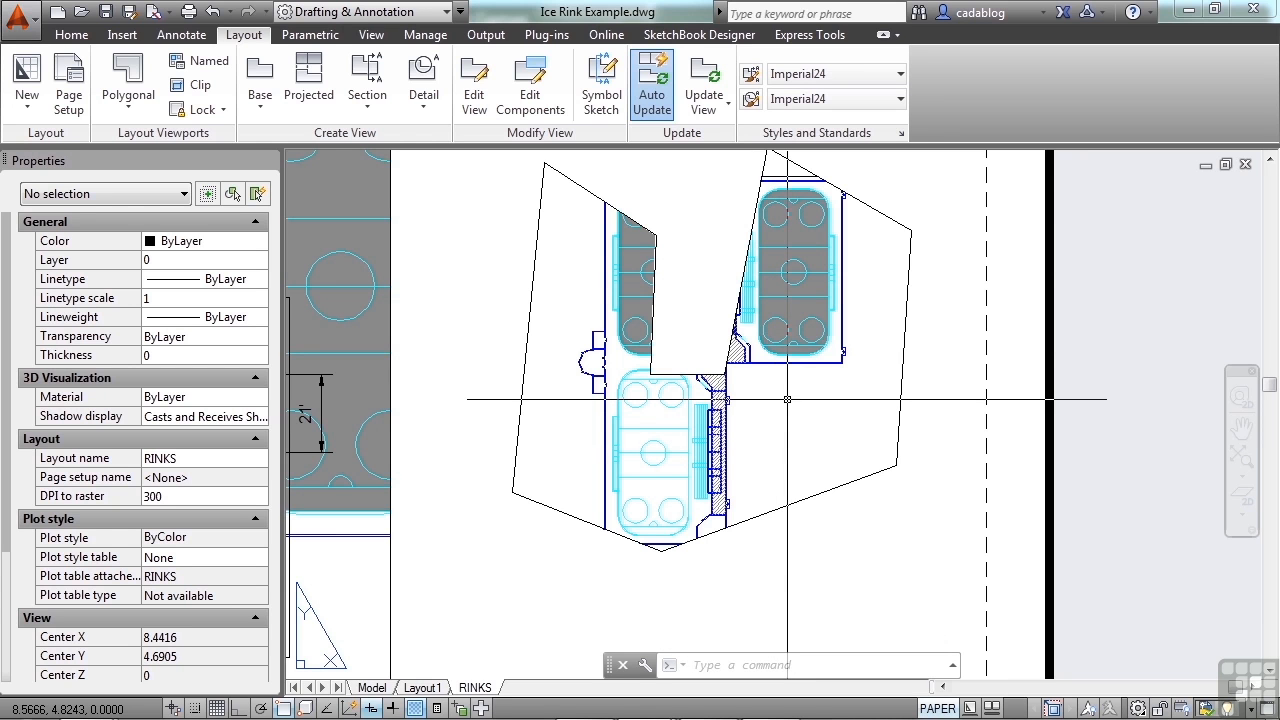
# Step: Clip the rink plan viewport to a closed four-sided, kite-shaped polygonal boundary that tapers to a point at its lower end
pyautogui.click(203, 85)
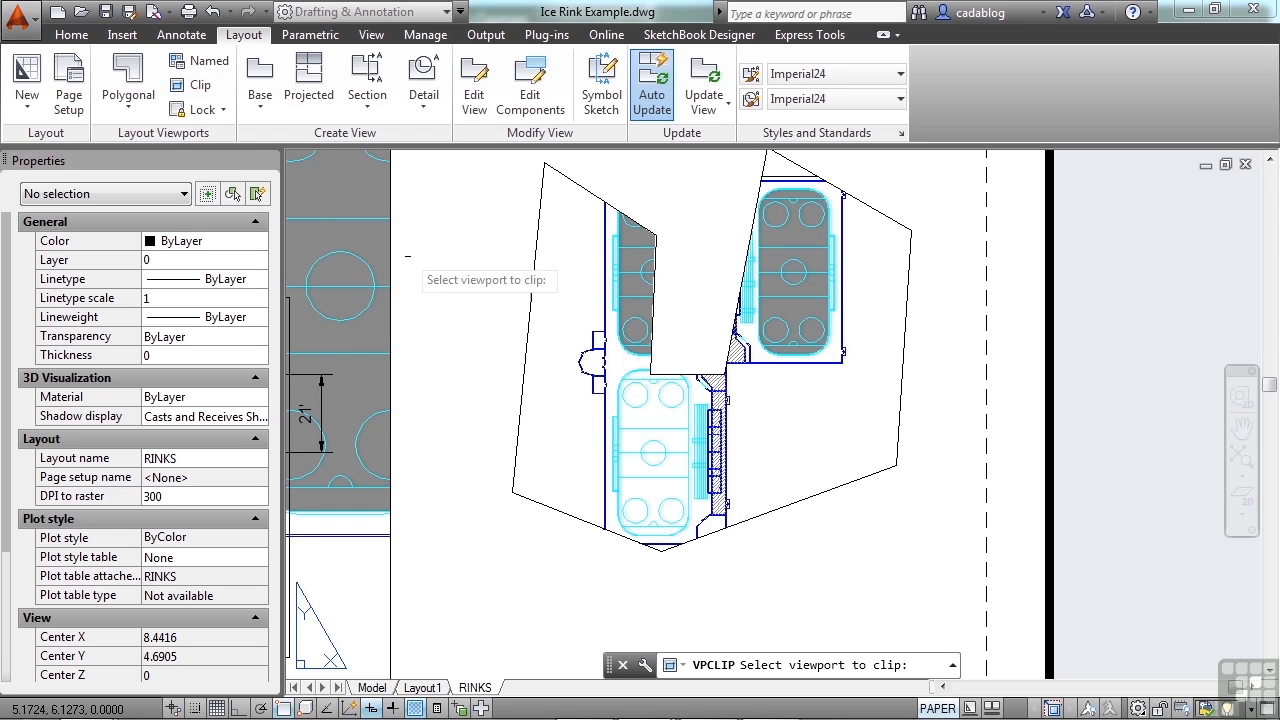
pyautogui.scroll(-4, 492, 265)
pyautogui.moveTo(478, 262); pyautogui.dragTo(626, 310, button='middle')
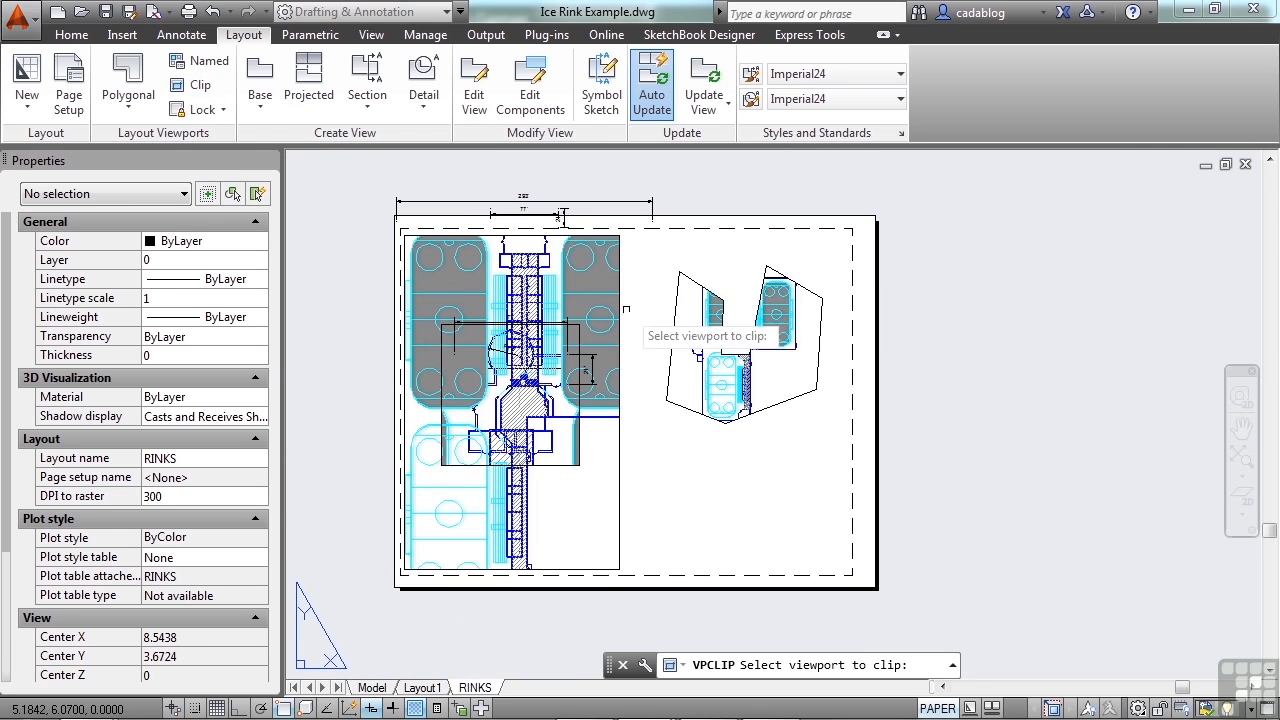
pyautogui.click(621, 311)
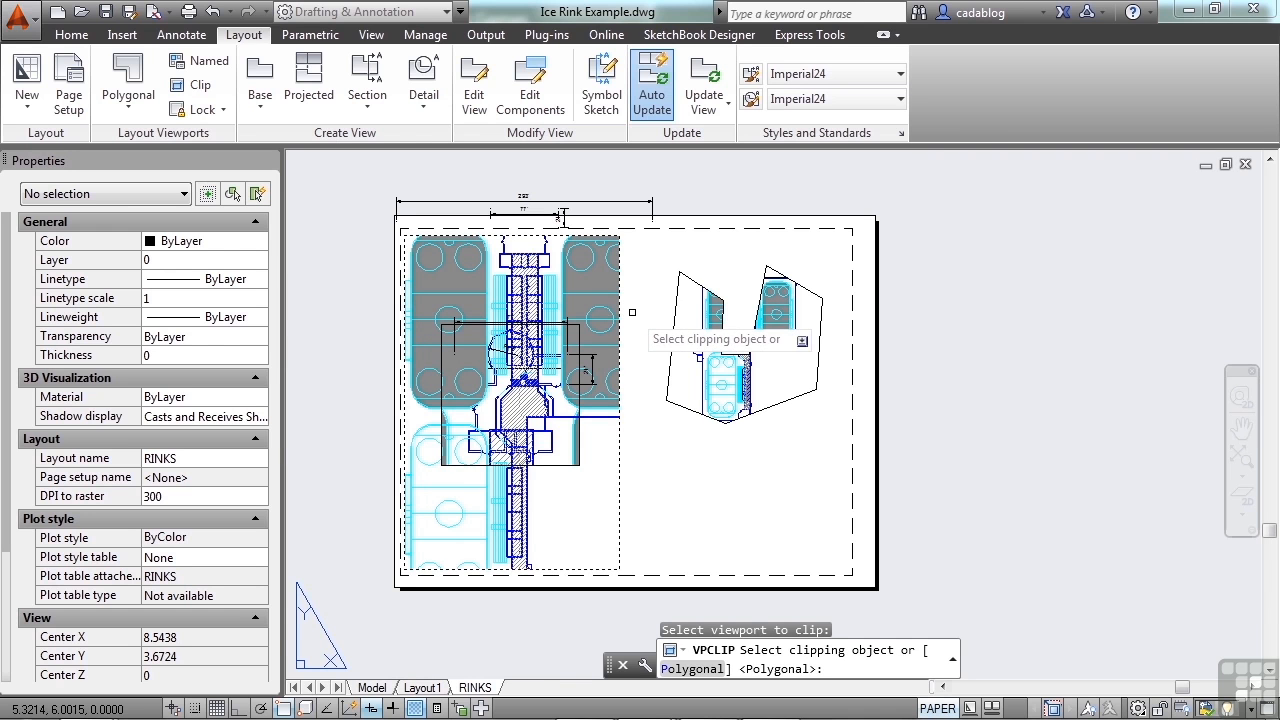
pyautogui.press('Return')
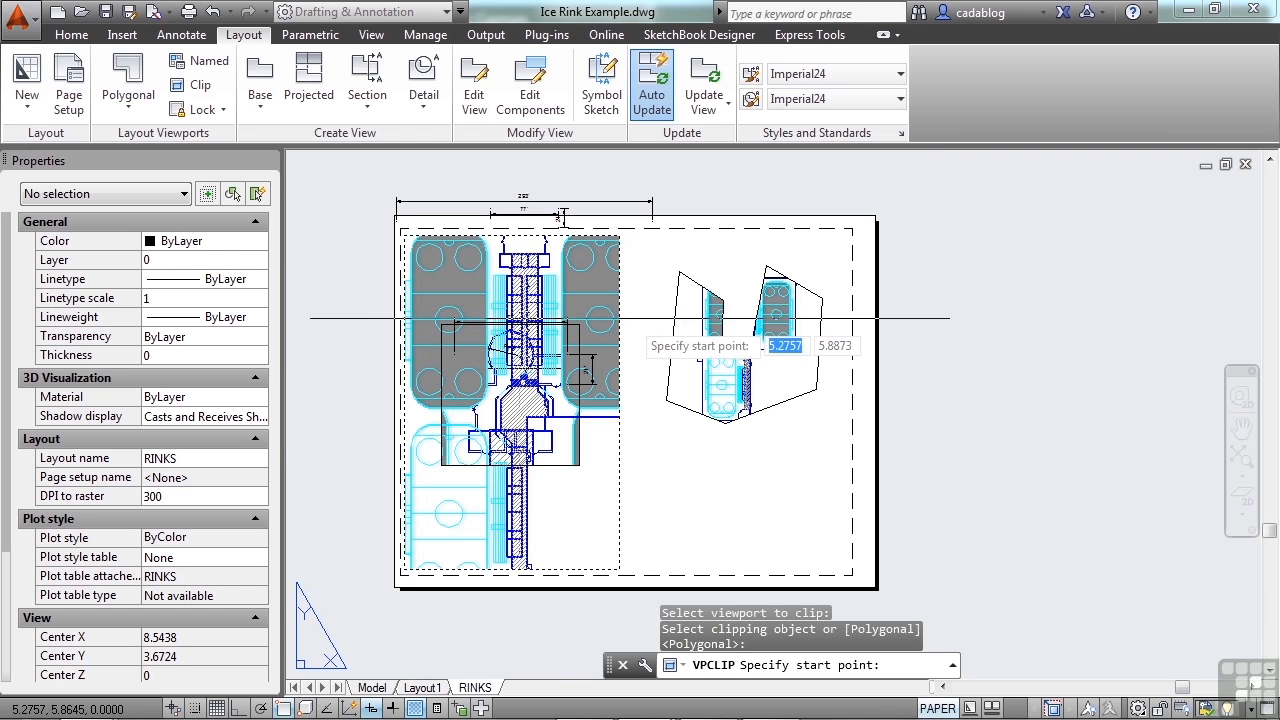
pyautogui.click(630, 321)
pyautogui.click(566, 241)
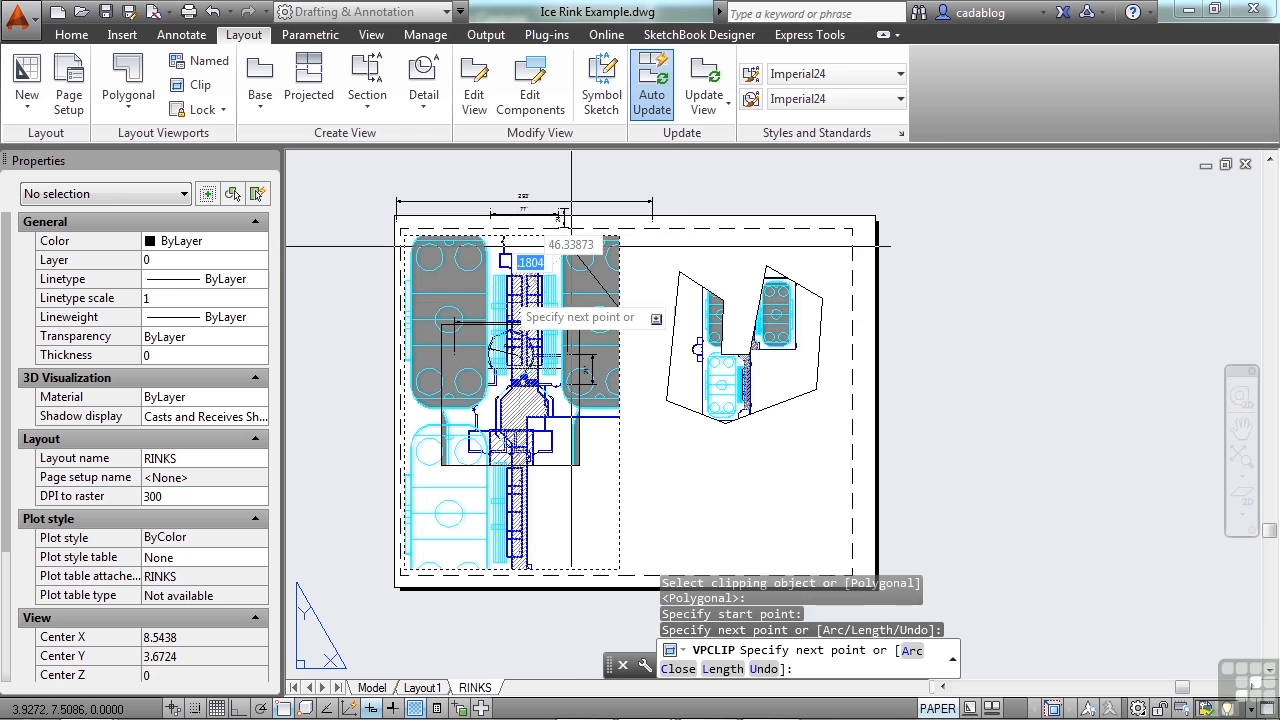
pyautogui.click(539, 494)
pyautogui.press('Return')
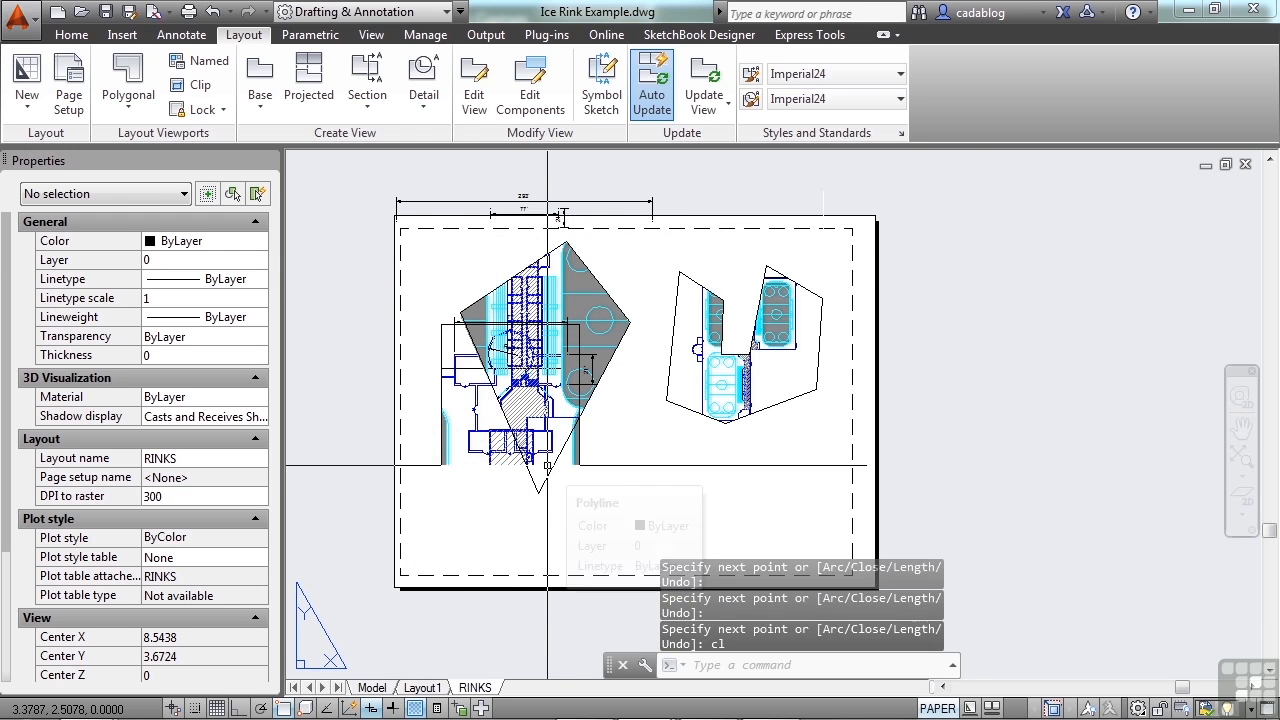
pyautogui.scroll(2, 645, 394)
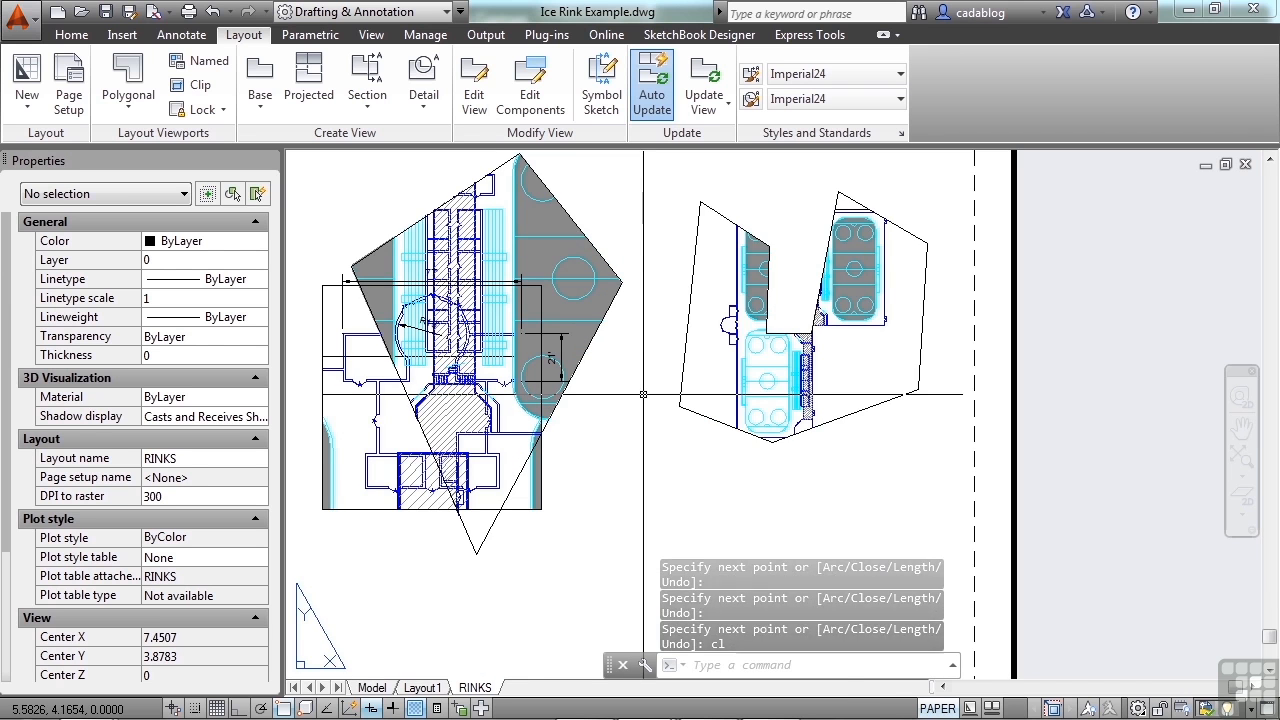
pyautogui.scroll(-2, 643, 394)
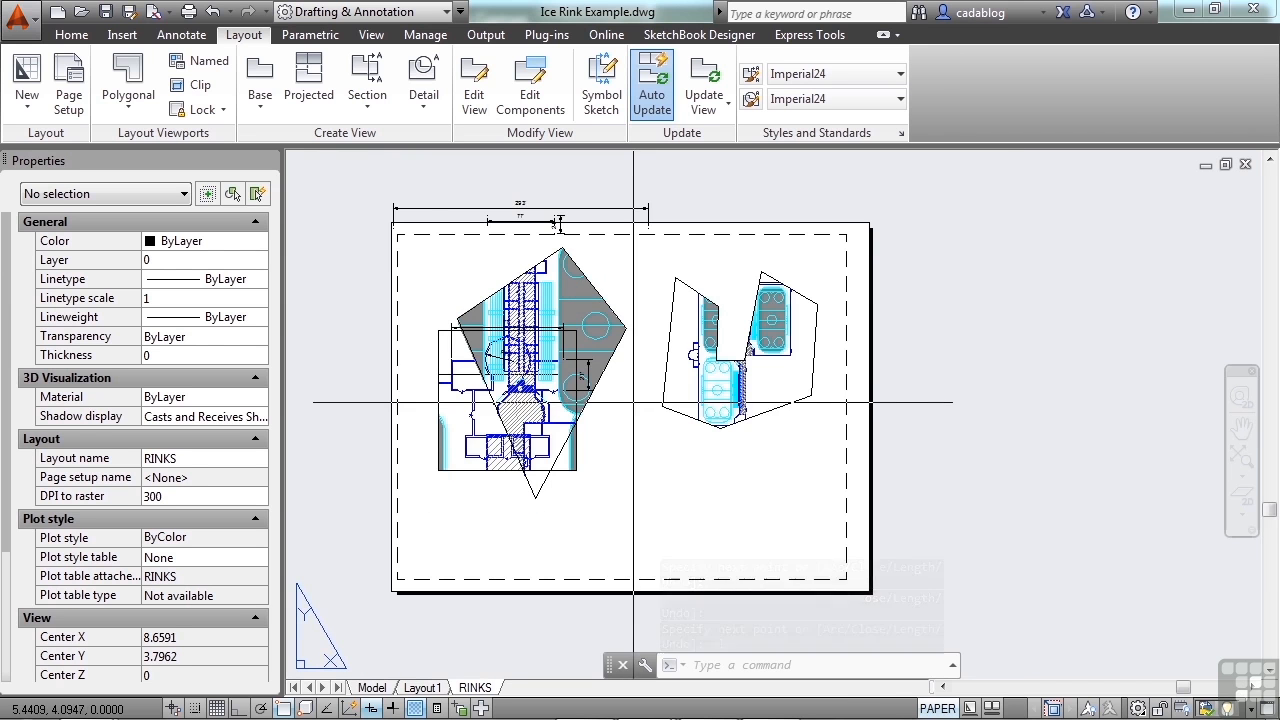
pyautogui.scroll(2, 633, 402)
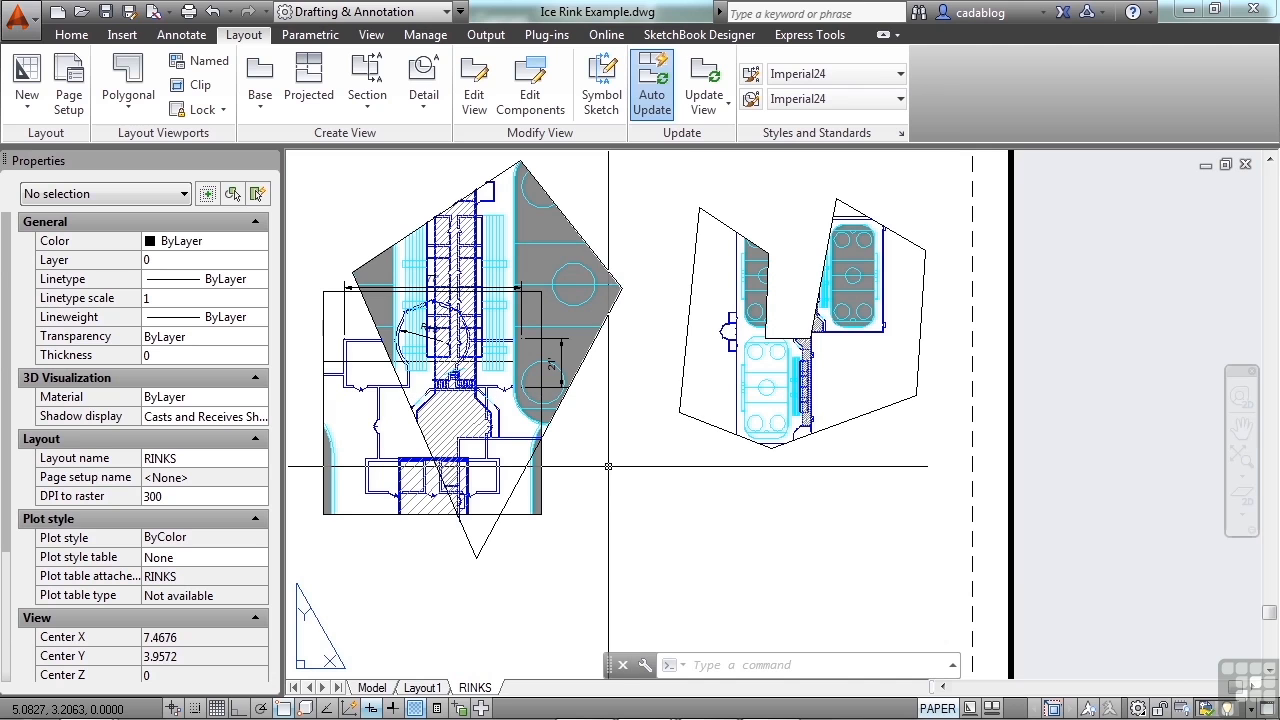